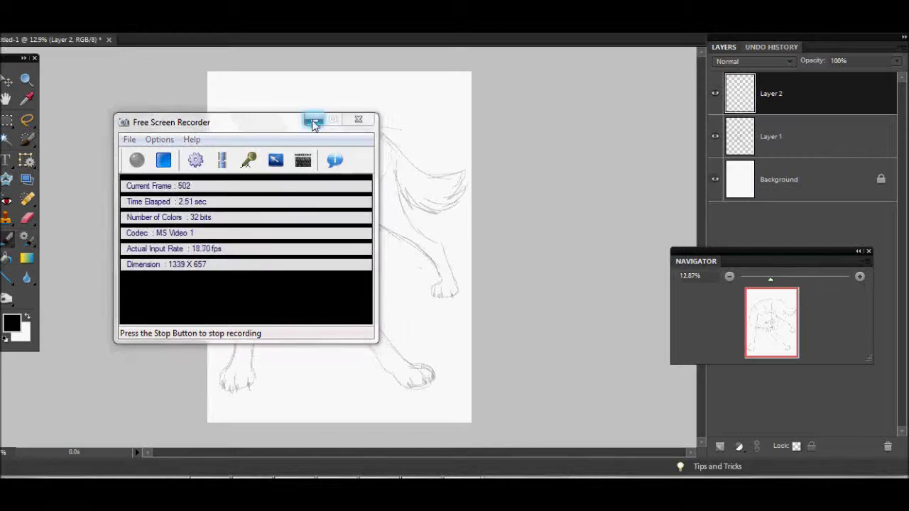
pyautogui.scroll(3, 92, 257)
# - Ink the outline of the wolf's head and jagged fur strokes along the neck
pyautogui.moveTo(92, 257); pyautogui.dragTo(335, 300)
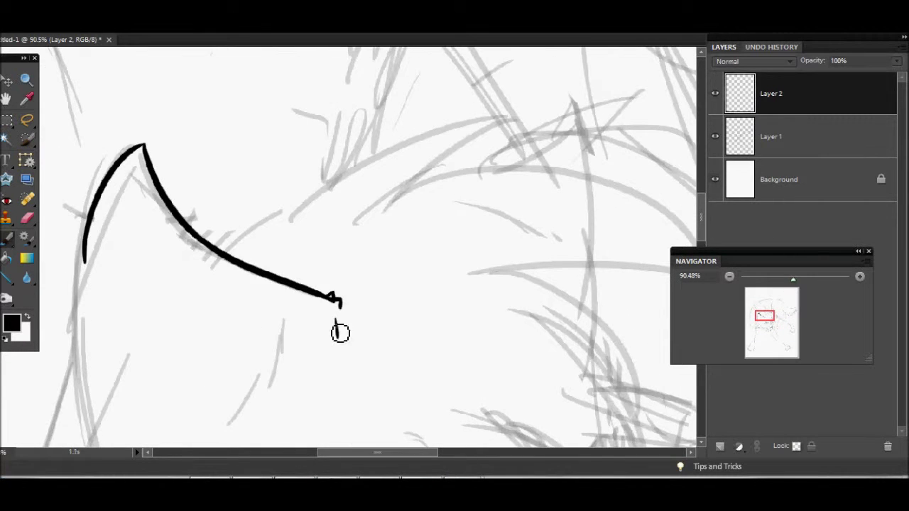
pyautogui.moveTo(507, 152); pyautogui.dragTo(450, 259)
pyautogui.moveTo(254, 51); pyautogui.dragTo(274, 385)
pyautogui.moveTo(426, 300); pyautogui.dragTo(324, 365)
pyautogui.moveTo(355, 270)
pyautogui.mouseDown()
pyautogui.moveTo(375, 374)
pyautogui.moveTo(357, 191)
pyautogui.mouseUp()
pyautogui.moveTo(398, 224)
pyautogui.mouseDown()
pyautogui.moveTo(360, 280)
pyautogui.moveTo(497, 234)
pyautogui.mouseUp()
pyautogui.moveTo(469, 242); pyautogui.dragTo(297, 295)
pyautogui.moveTo(280, 254); pyautogui.dragTo(182, 348)
# - Ink the lower jaw and lip, the snarling teeth and gums, nose top and whisker dots
pyautogui.moveTo(226, 274); pyautogui.dragTo(440, 389)
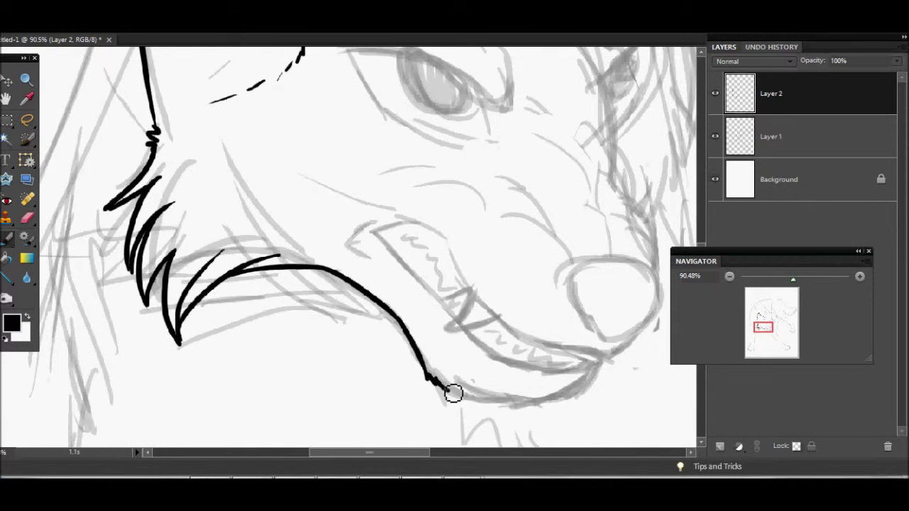
pyautogui.hotkey('ctrl', 'z')
pyautogui.moveTo(608, 355)
pyautogui.mouseDown()
pyautogui.moveTo(514, 333)
pyautogui.moveTo(371, 233)
pyautogui.mouseUp()
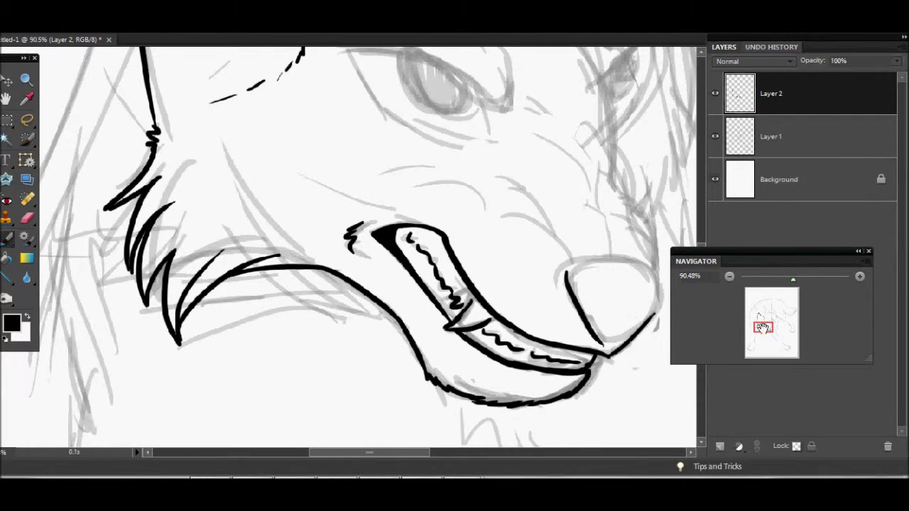
pyautogui.moveTo(776, 326); pyautogui.dragTo(781, 328)
pyautogui.moveTo(321, 252); pyautogui.dragTo(420, 281)
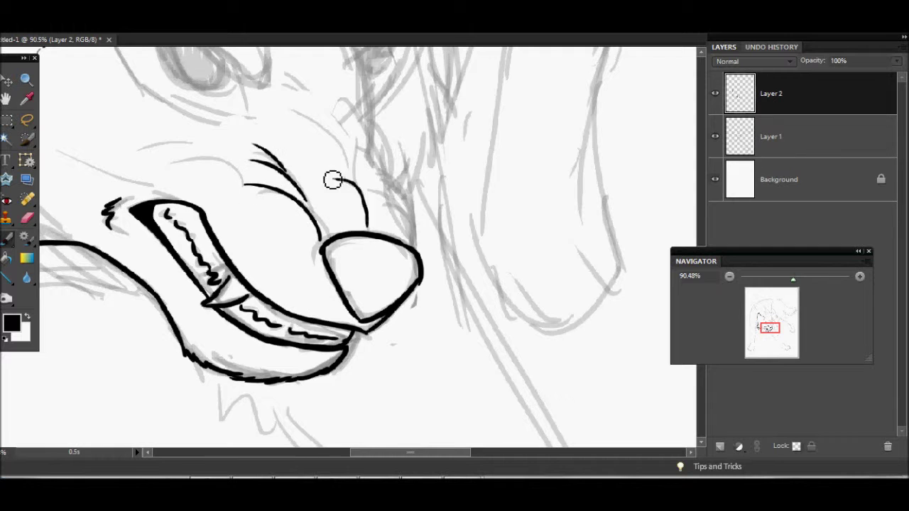
pyautogui.moveTo(282, 240); pyautogui.dragTo(428, 304)
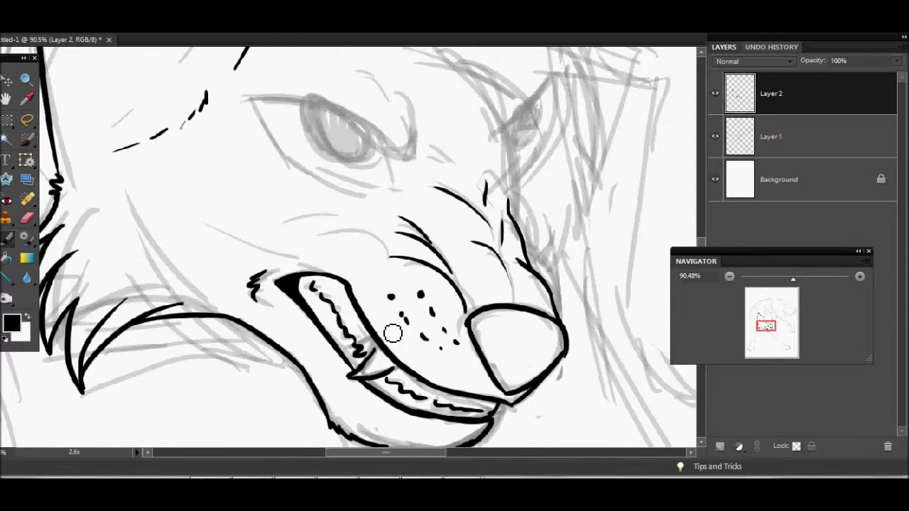
pyautogui.moveTo(369, 254); pyautogui.dragTo(415, 345)
# - Outline the eye and iris, and ink the ear above it with an inner ear line
pyautogui.moveTo(451, 192); pyautogui.dragTo(365, 207)
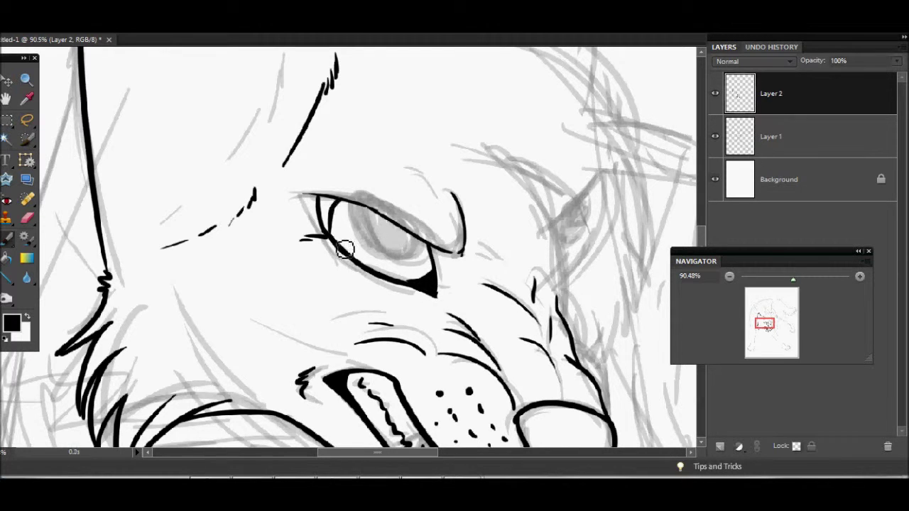
pyautogui.moveTo(355, 208); pyautogui.dragTo(410, 245)
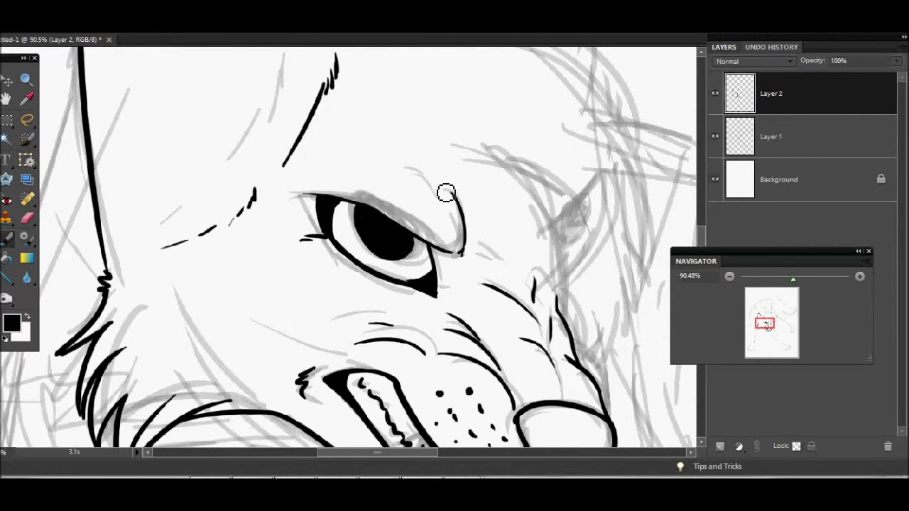
pyautogui.moveTo(446, 193); pyautogui.dragTo(348, 380)
pyautogui.moveTo(201, 157)
pyautogui.mouseDown()
pyautogui.moveTo(605, 253)
pyautogui.moveTo(566, 445)
pyautogui.mouseUp()
pyautogui.moveTo(566, 445)
pyautogui.mouseDown()
pyautogui.moveTo(615, 300)
pyautogui.moveTo(501, 323)
pyautogui.mouseUp()
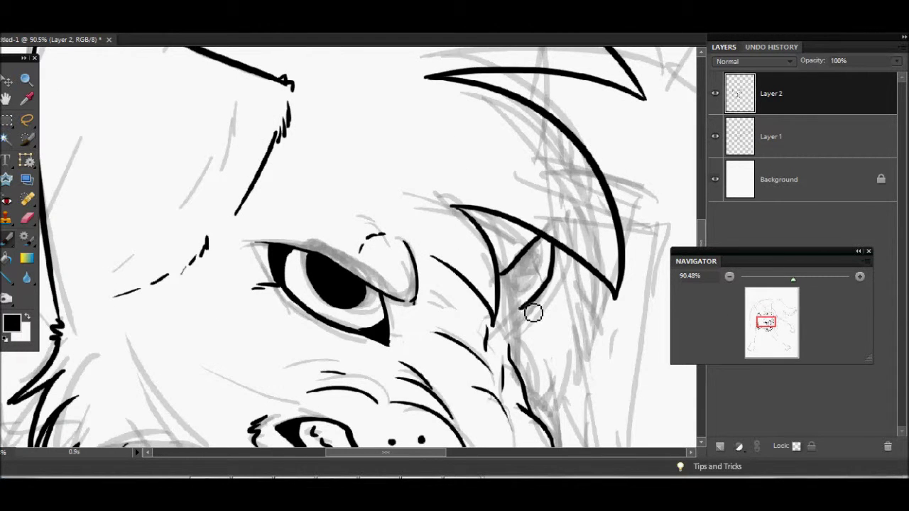
# - Fill the pupil, add fur strokes on the far cheek and ink the far ear outline
pyautogui.moveTo(549, 267)
pyautogui.mouseDown()
pyautogui.moveTo(525, 262)
pyautogui.moveTo(583, 270)
pyautogui.moveTo(552, 414)
pyautogui.moveTo(595, 359)
pyautogui.moveTo(574, 188)
pyautogui.mouseUp()
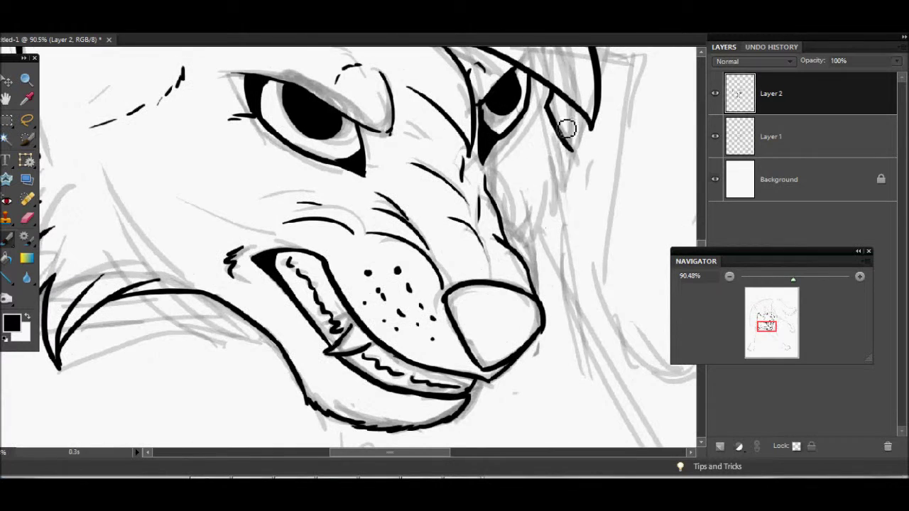
pyautogui.moveTo(547, 142); pyautogui.dragTo(532, 256)
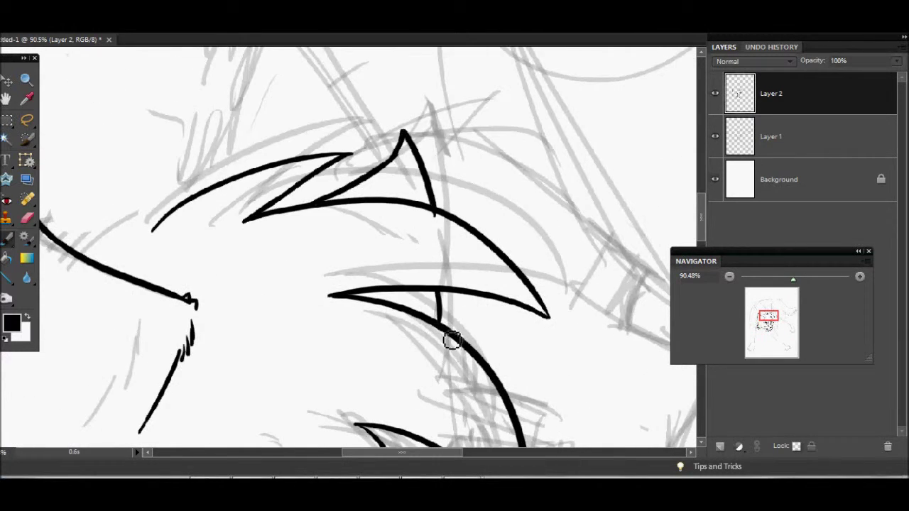
pyautogui.moveTo(766, 318); pyautogui.dragTo(765, 319)
pyautogui.moveTo(453, 304); pyautogui.dragTo(490, 224)
# - Ink a zigzag tuft of head fur and the long curve of the back
pyautogui.moveTo(458, 197); pyautogui.dragTo(398, 97)
pyautogui.scroll(3, 283, 246)
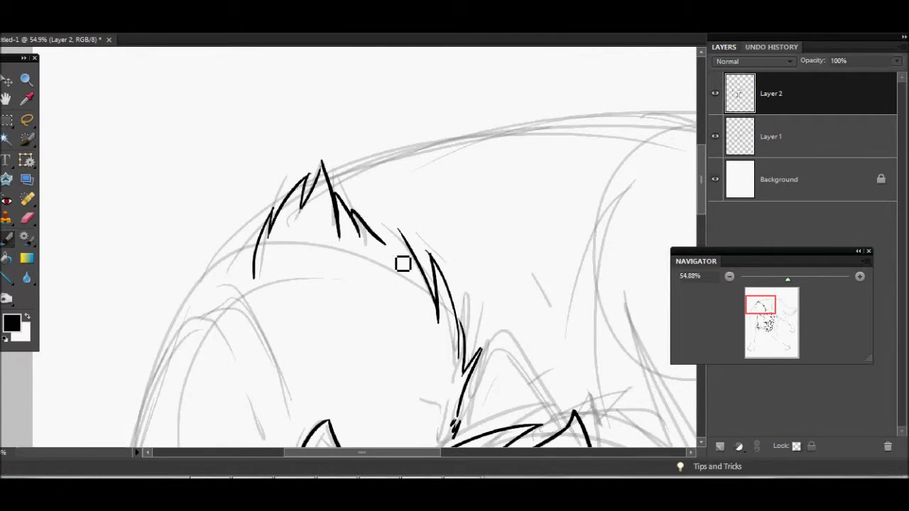
pyautogui.moveTo(121, 244); pyautogui.dragTo(568, 214)
pyautogui.hotkey('ctrl', 'z')
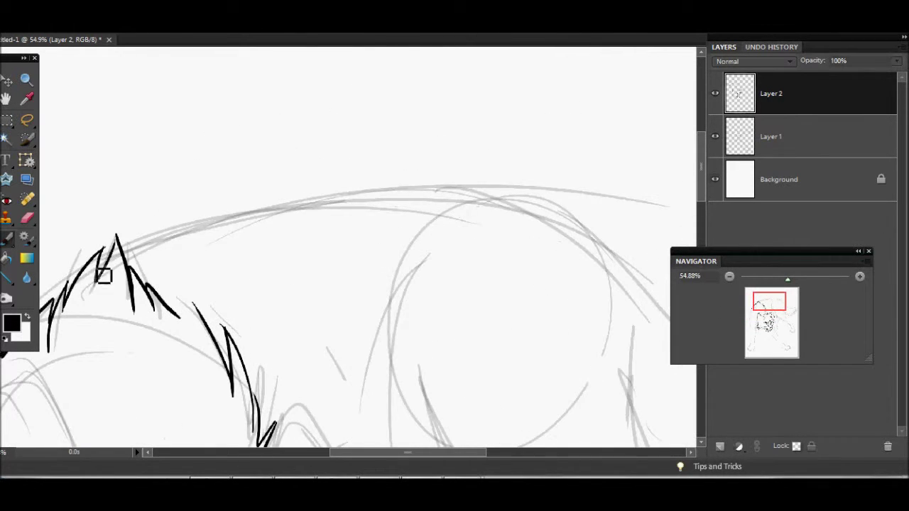
pyautogui.moveTo(696, 69); pyautogui.dragTo(294, 178)
# - Ink fur tufts under the chin and the front leg outline down to the paw
pyautogui.moveTo(760, 308); pyautogui.dragTo(758, 327)
pyautogui.moveTo(495, 315)
pyautogui.mouseDown()
pyautogui.moveTo(445, 321)
pyautogui.moveTo(454, 240)
pyautogui.mouseUp()
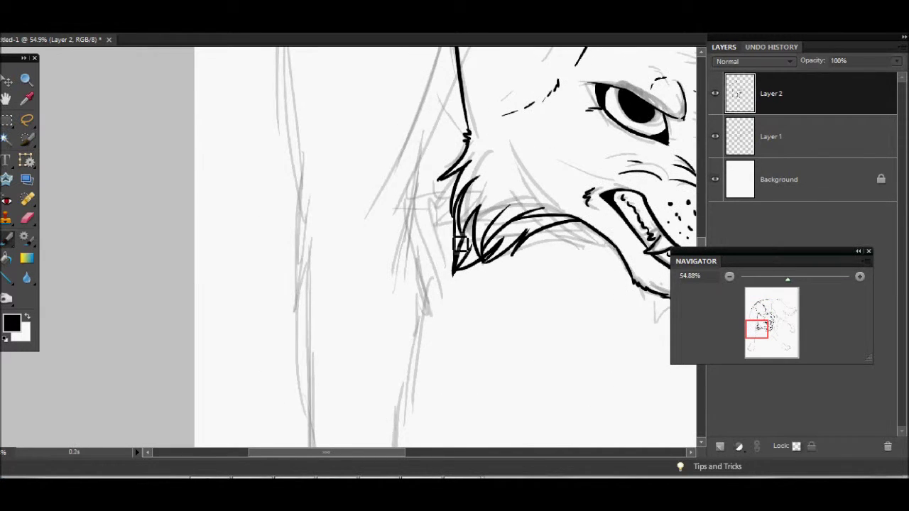
pyautogui.moveTo(438, 306)
pyautogui.mouseDown()
pyautogui.moveTo(434, 137)
pyautogui.moveTo(412, 334)
pyautogui.moveTo(428, 256)
pyautogui.mouseUp()
pyautogui.moveTo(427, 256); pyautogui.dragTo(416, 331)
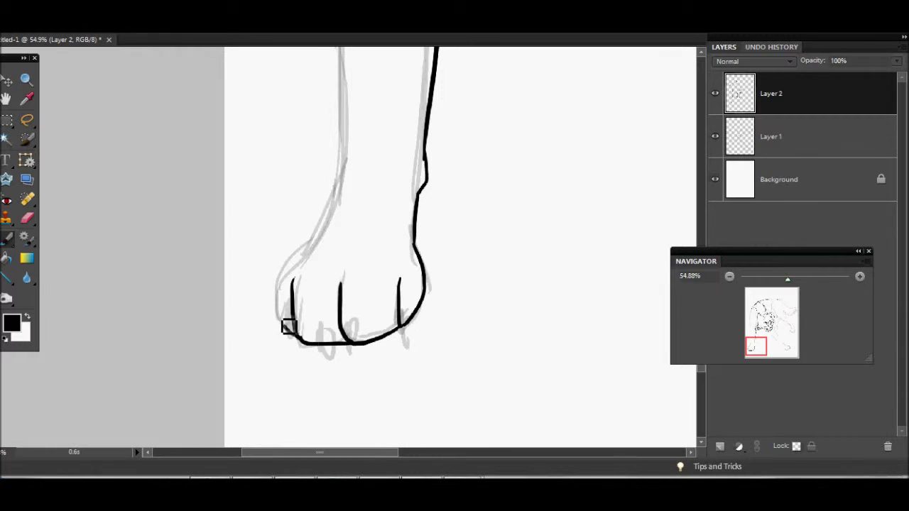
pyautogui.scroll(2, 409, 279)
pyautogui.scroll(2, 386, 371)
pyautogui.scroll(5, 355, 284)
pyautogui.scroll(2, 323, 205)
pyautogui.scroll(3, 606, 336)
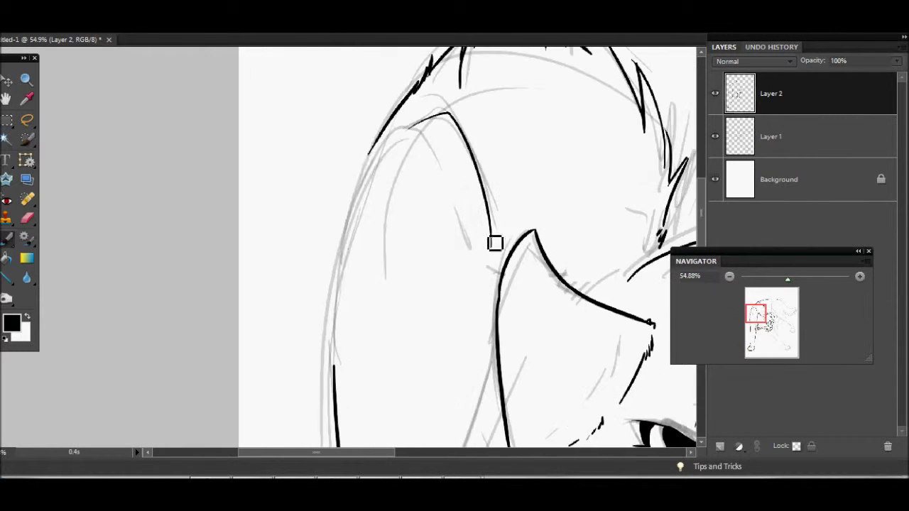
pyautogui.scroll(3, 560, 306)
# - Erase stray lines, then ink a line along the leg and from the chin down the chest
pyautogui.press('e')
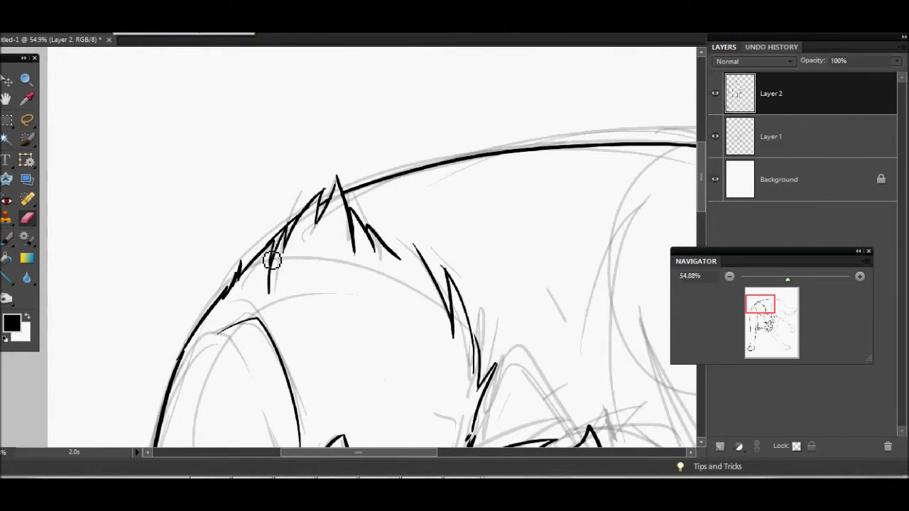
pyautogui.press('b')
pyautogui.scroll(-3, 272, 261)
pyautogui.scroll(-3, 334, 152)
pyautogui.moveTo(324, 119); pyautogui.dragTo(391, 310)
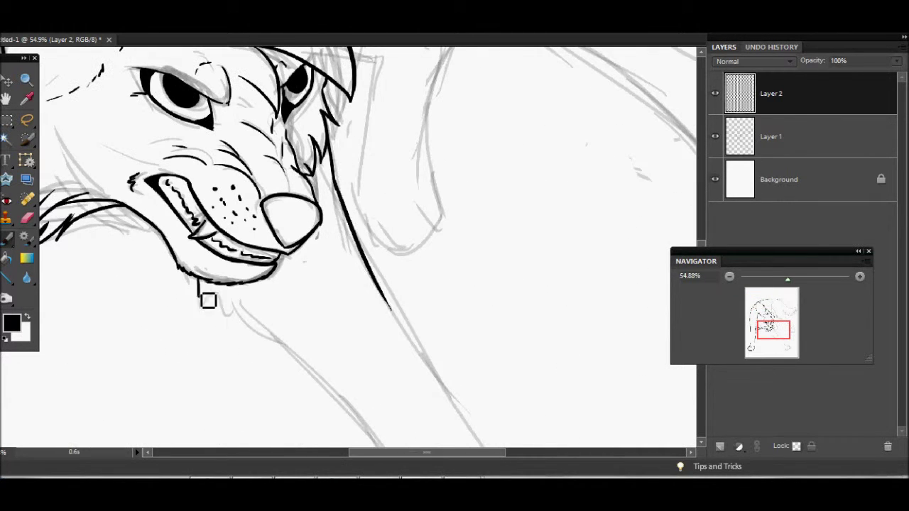
pyautogui.moveTo(208, 300); pyautogui.dragTo(330, 398)
# - Redraw the leg outline strokes, undoing the misplaced ones
pyautogui.scroll(-5, 257, 343)
pyautogui.moveTo(182, 158); pyautogui.dragTo(329, 291)
pyautogui.hotkey('ctrl', 'z')
pyautogui.moveTo(182, 158)
pyautogui.mouseDown()
pyautogui.moveTo(334, 316)
pyautogui.moveTo(416, 437)
pyautogui.mouseUp()
pyautogui.moveTo(228, 48)
pyautogui.mouseDown()
pyautogui.moveTo(439, 291)
pyautogui.moveTo(422, 315)
pyautogui.moveTo(432, 363)
pyautogui.mouseUp()
pyautogui.hotkey('ctrl', 'z')
pyautogui.scroll(-3, 422, 315)
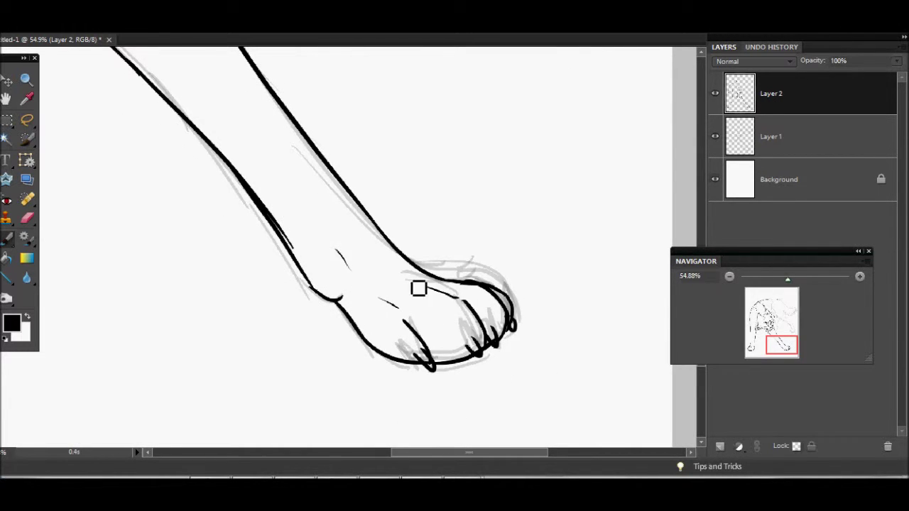
# - Ink the shoulder lines from the head down, plus the leg and paw outlines
pyautogui.hscroll(-5, 404, 325)
pyautogui.scroll(10, 376, 166)
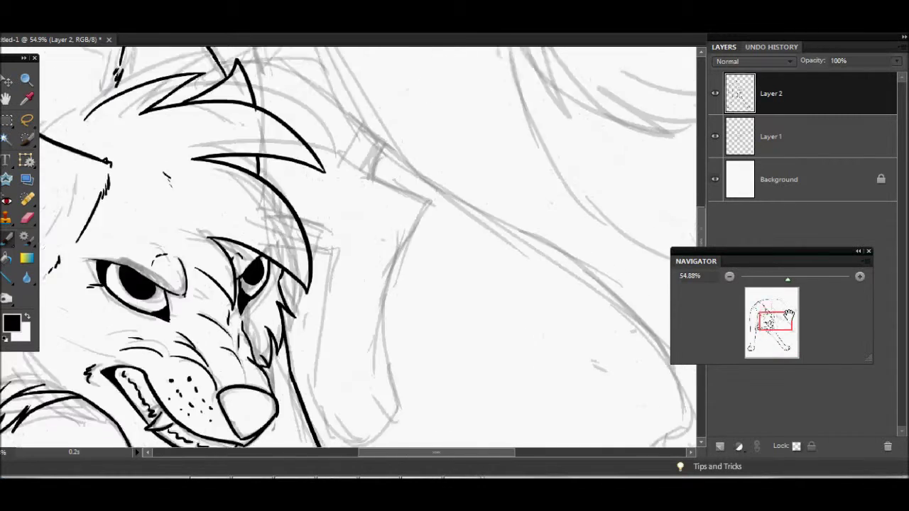
pyautogui.scroll(3, 373, 200)
pyautogui.moveTo(373, 200); pyautogui.dragTo(500, 270)
pyautogui.hscroll(5, 500, 270)
pyautogui.moveTo(455, 61); pyautogui.dragTo(548, 335)
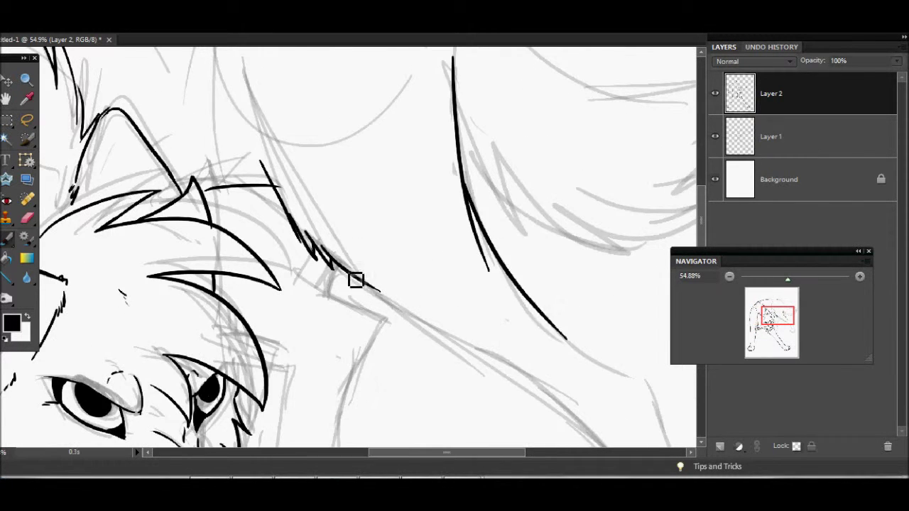
pyautogui.scroll(-5, 355, 278)
pyautogui.moveTo(460, 197)
pyautogui.mouseDown()
pyautogui.moveTo(523, 411)
pyautogui.moveTo(459, 372)
pyautogui.moveTo(465, 430)
pyautogui.mouseUp()
# - Add small fur tufts along the neck and extend the neck line to join the tail
pyautogui.moveTo(776, 326); pyautogui.dragTo(769, 311)
pyautogui.moveTo(408, 135); pyautogui.dragTo(427, 169)
pyautogui.moveTo(419, 249)
pyautogui.mouseDown()
pyautogui.moveTo(540, 366)
pyautogui.moveTo(603, 364)
pyautogui.mouseUp()
pyautogui.hscroll(3, 477, 367)
pyautogui.moveTo(462, 373); pyautogui.dragTo(604, 183)
pyautogui.scroll(2, 604, 285)
pyautogui.moveTo(364, 172); pyautogui.dragTo(490, 290)
# - Outline the shape beside the face down to its rounded tip
pyautogui.scroll(-5, 436, 255)
pyautogui.hscroll(-3, 372, 254)
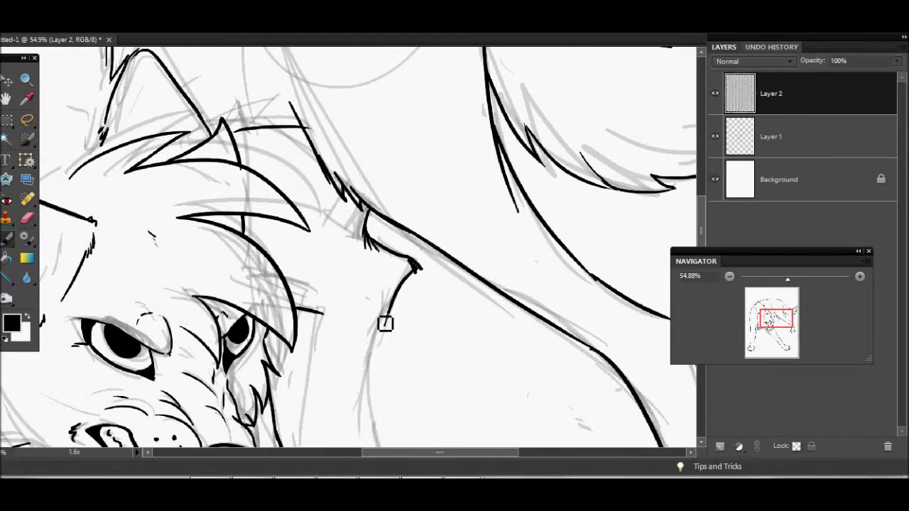
pyautogui.hscroll(-3, 316, 235)
pyautogui.scroll(5, 324, 142)
pyautogui.hscroll(-3, 357, 240)
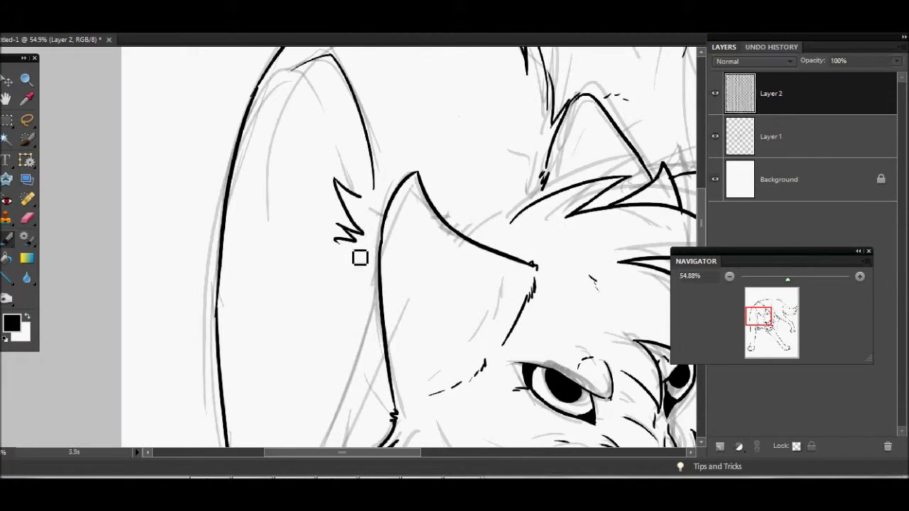
pyautogui.scroll(-5, 334, 264)
pyautogui.hscroll(3, 286, 294)
pyautogui.scroll(3, 287, 294)
pyautogui.scroll(-5, 426, 210)
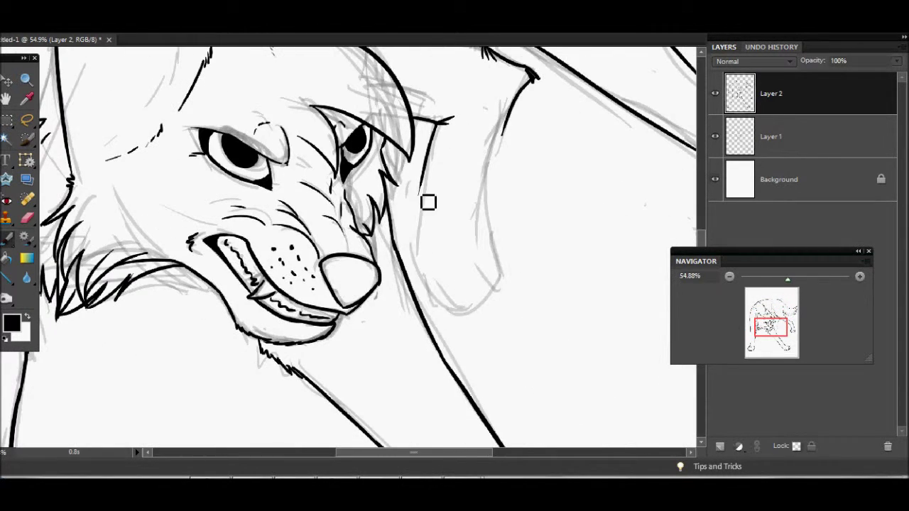
pyautogui.moveTo(507, 120)
pyautogui.mouseDown()
pyautogui.moveTo(505, 284)
pyautogui.moveTo(491, 287)
pyautogui.mouseUp()
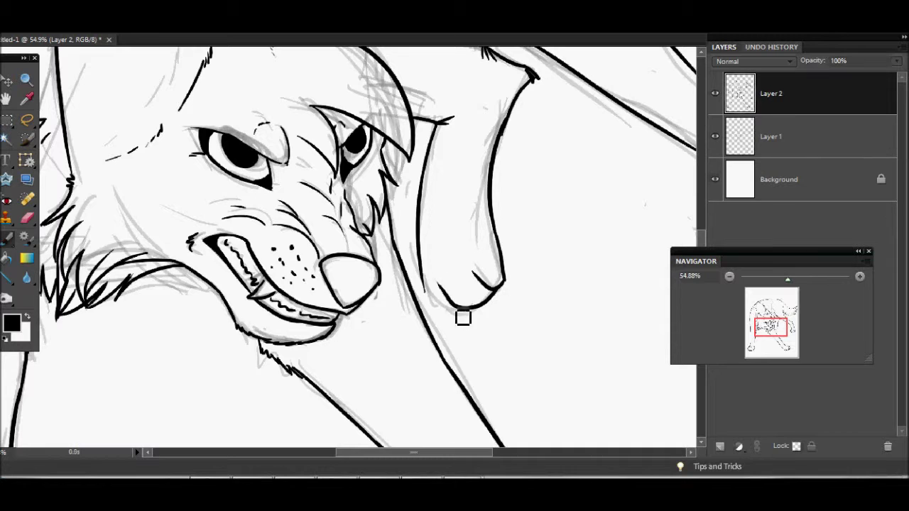
# - Add a last stroke, open the wolf character sheet for reference, and reselect the line-art layer
pyautogui.scroll(4, 445, 313)
pyautogui.hscroll(3, 400, 229)
pyautogui.moveTo(368, 86); pyautogui.dragTo(401, 112)
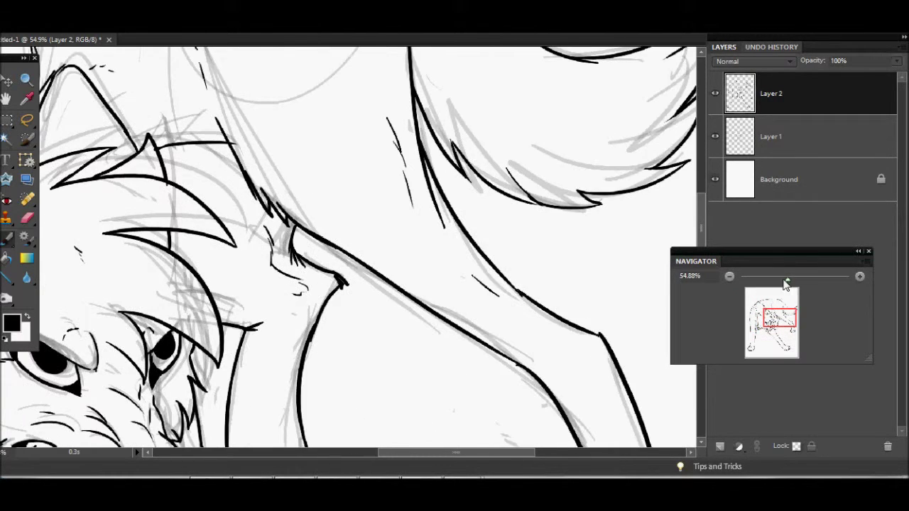
pyautogui.scroll(-3, 720, 152)
pyautogui.scroll(3, 330, 278)
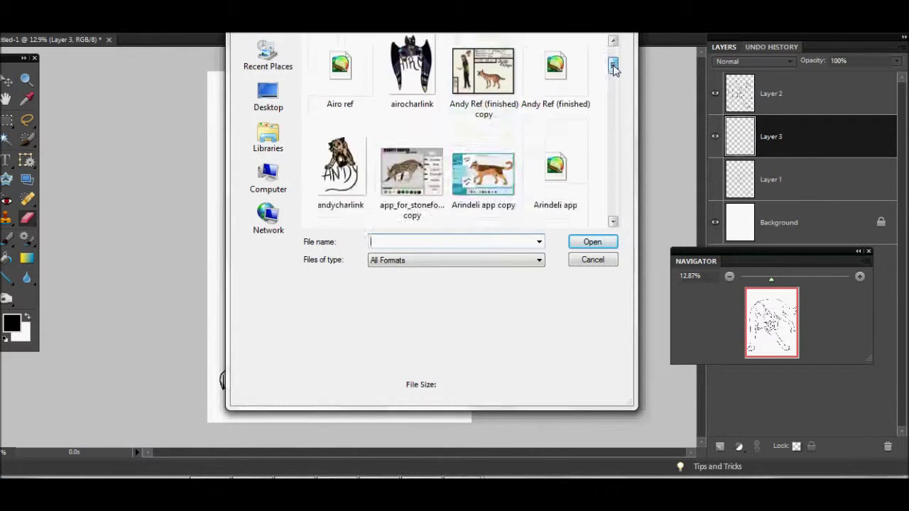
pyautogui.scroll(-5, 501, 37)
pyautogui.scroll(-5, 501, 37)
pyautogui.scroll(-5, 501, 37)
pyautogui.scroll(15, 369, 189)
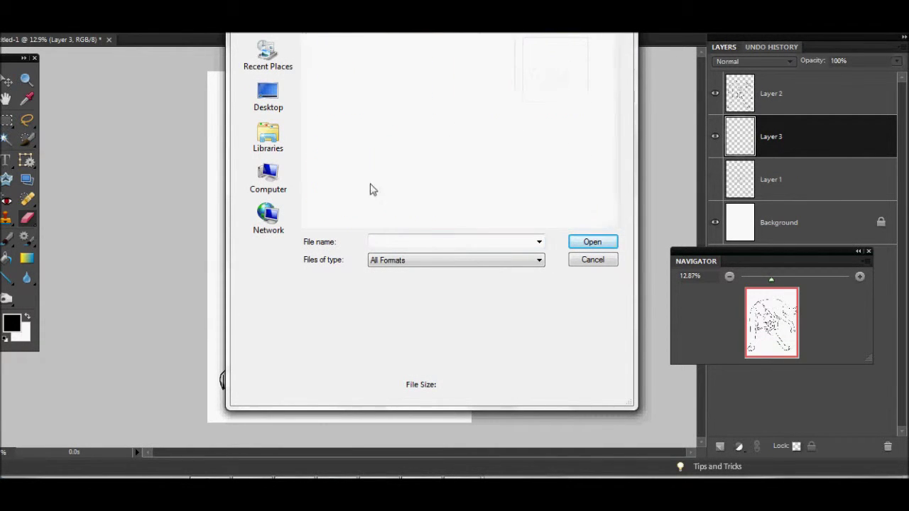
pyautogui.moveTo(614, 83); pyautogui.dragTo(614, 114)
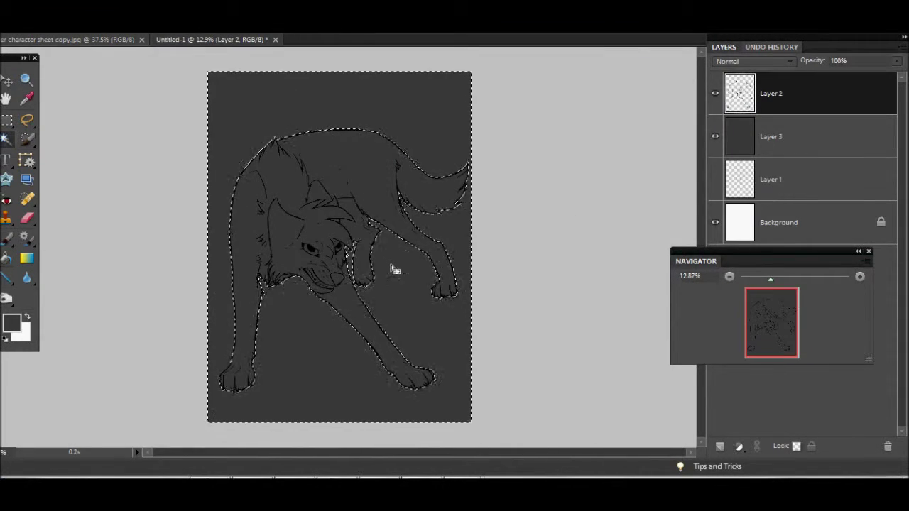
pyautogui.click(191, 37)
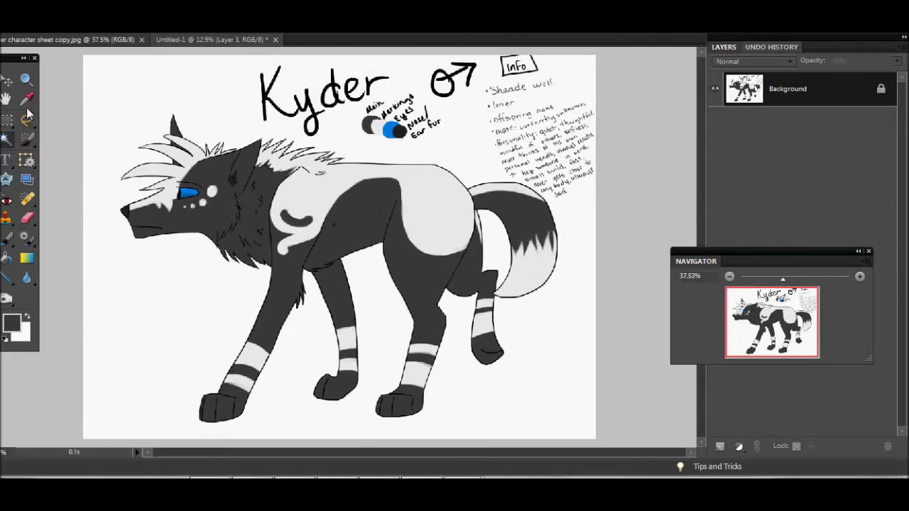
# - Check the reference sheet, then paint a light grey stripe down the face over the head
pyautogui.hotkey('ctrl', 'Tab')
pyautogui.click(171, 40)
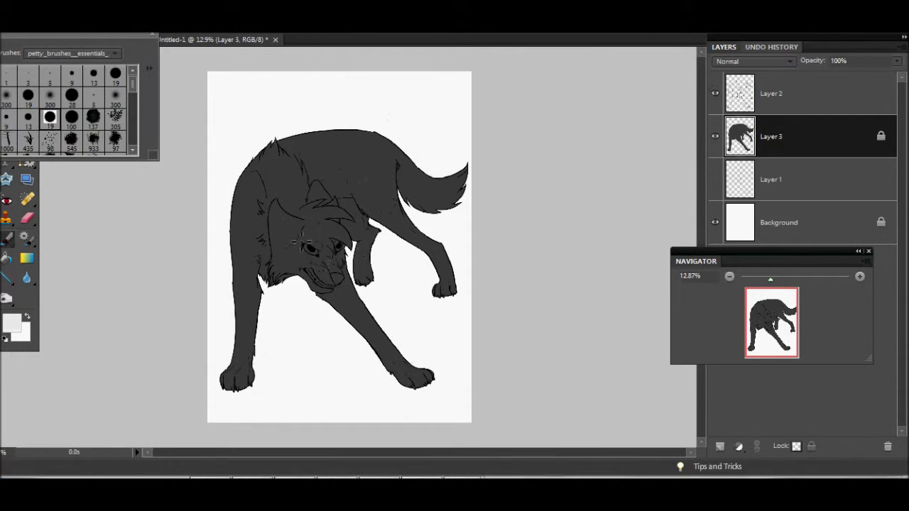
pyautogui.hotkey('ctrl', '+')
pyautogui.moveTo(321, 378); pyautogui.dragTo(270, 257)
pyautogui.moveTo(302, 331)
pyautogui.mouseDown()
pyautogui.moveTo(245, 242)
pyautogui.moveTo(206, 219)
pyautogui.moveTo(125, 291)
pyautogui.mouseUp()
# - Paint the head, shoulder, back stripe and tail light grey
pyautogui.moveTo(121, 203)
pyautogui.mouseDown()
pyautogui.moveTo(135, 242)
pyautogui.moveTo(253, 218)
pyautogui.moveTo(142, 163)
pyautogui.mouseUp()
pyautogui.moveTo(213, 135); pyautogui.dragTo(234, 211)
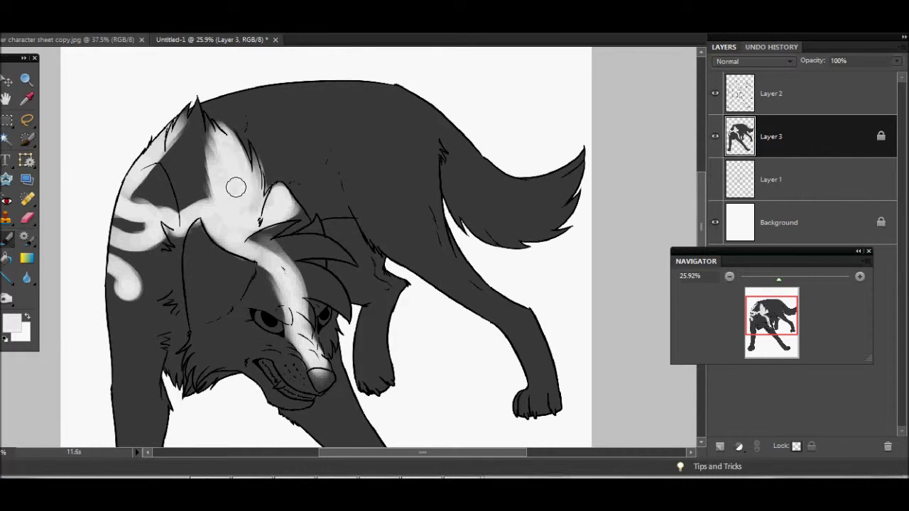
pyautogui.moveTo(142, 156); pyautogui.dragTo(191, 206)
pyautogui.moveTo(170, 121)
pyautogui.mouseDown()
pyautogui.moveTo(212, 171)
pyautogui.moveTo(237, 89)
pyautogui.moveTo(384, 107)
pyautogui.mouseUp()
pyautogui.moveTo(320, 103)
pyautogui.mouseDown()
pyautogui.moveTo(386, 187)
pyautogui.moveTo(455, 215)
pyautogui.moveTo(362, 124)
pyautogui.mouseUp()
pyautogui.moveTo(316, 89)
pyautogui.mouseDown()
pyautogui.moveTo(416, 122)
pyautogui.moveTo(514, 188)
pyautogui.mouseUp()
pyautogui.moveTo(418, 121); pyautogui.dragTo(483, 163)
pyautogui.moveTo(540, 170); pyautogui.dragTo(579, 197)
# - Paint light grey bands across the front, left and rear legs and the raised paw
pyautogui.scroll(-5, 445, 403)
pyautogui.moveTo(454, 376); pyautogui.dragTo(490, 366)
pyautogui.moveTo(419, 333); pyautogui.dragTo(458, 319)
pyautogui.moveTo(158, 347); pyautogui.dragTo(229, 306)
pyautogui.moveTo(159, 298)
pyautogui.mouseDown()
pyautogui.moveTo(530, 186)
pyautogui.moveTo(593, 189)
pyautogui.mouseUp()
pyautogui.moveTo(396, 192); pyautogui.dragTo(440, 190)
pyautogui.scroll(5, 549, 189)
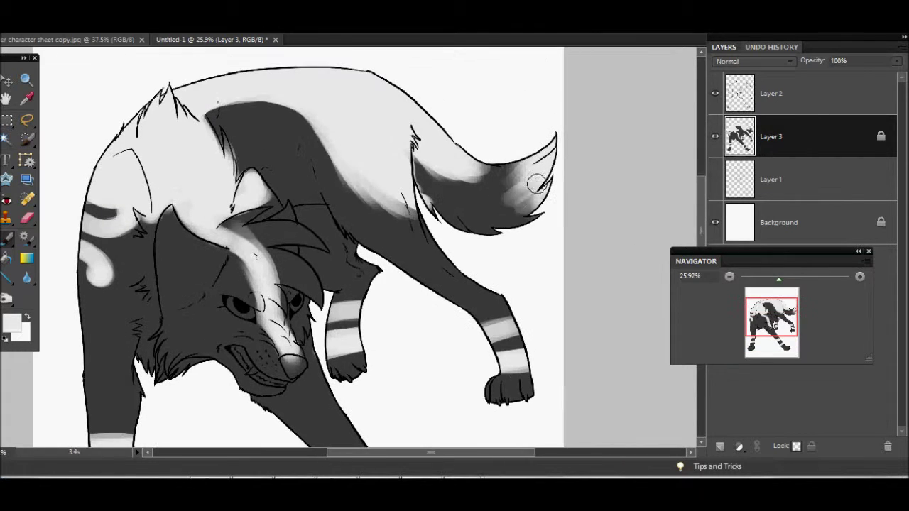
# - Tidy the tail edges in sampled dark grey and lighten the forehead, muzzle and right brow
pyautogui.keyDown('alt'); pyautogui.click(183, 239); pyautogui.keyUp('alt')
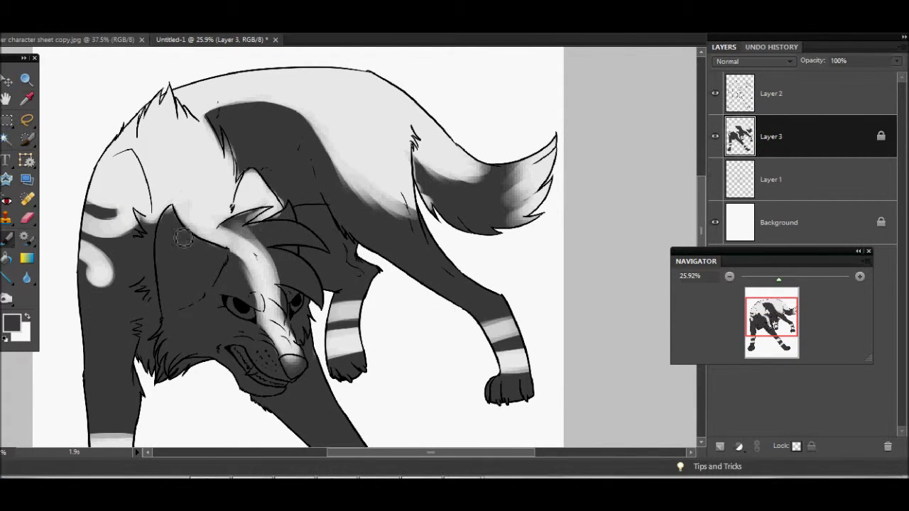
pyautogui.moveTo(446, 210); pyautogui.dragTo(496, 229)
pyautogui.moveTo(466, 196); pyautogui.dragTo(449, 172)
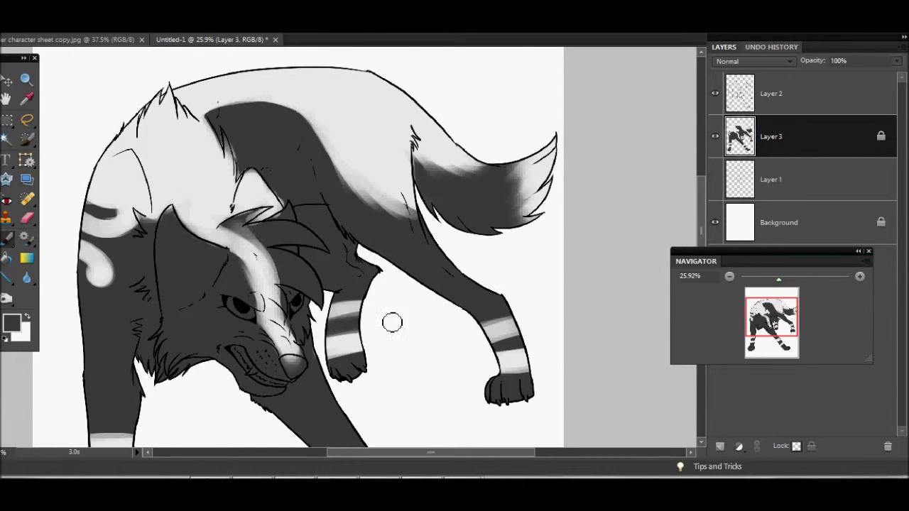
pyautogui.moveTo(234, 295); pyautogui.dragTo(282, 226)
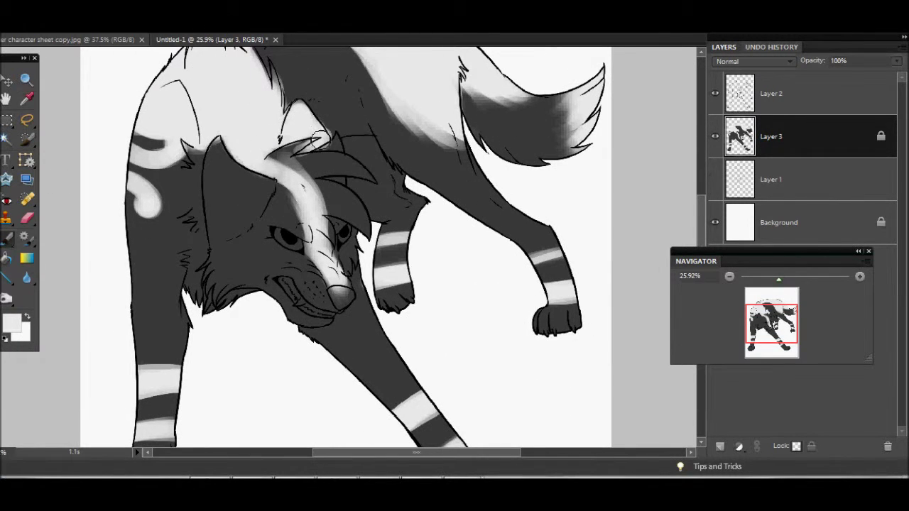
pyautogui.moveTo(280, 172); pyautogui.dragTo(327, 193)
pyautogui.moveTo(314, 265); pyautogui.dragTo(308, 278)
pyautogui.moveTo(372, 241); pyautogui.dragTo(344, 212)
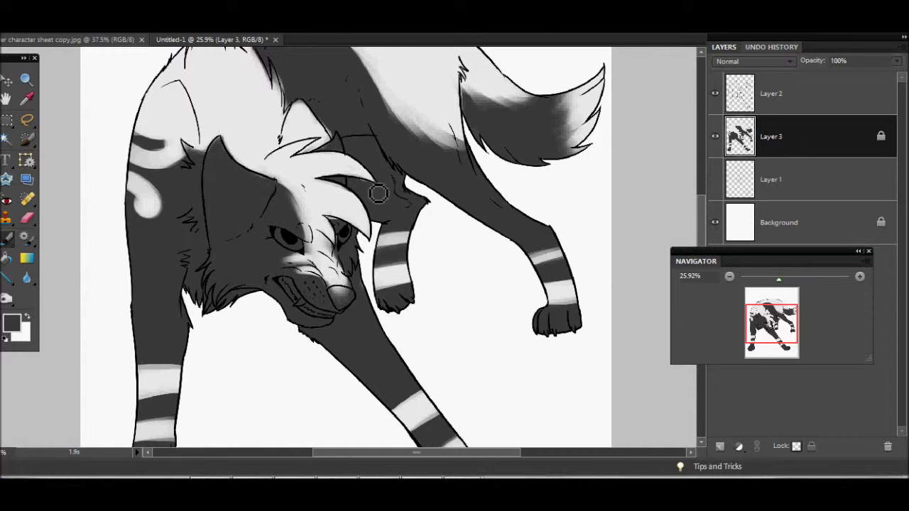
# - Zoom in on the face, set black as the painting colour, and shade the nose darker
pyautogui.hotkey('ctrl', '+')
pyautogui.press('l')
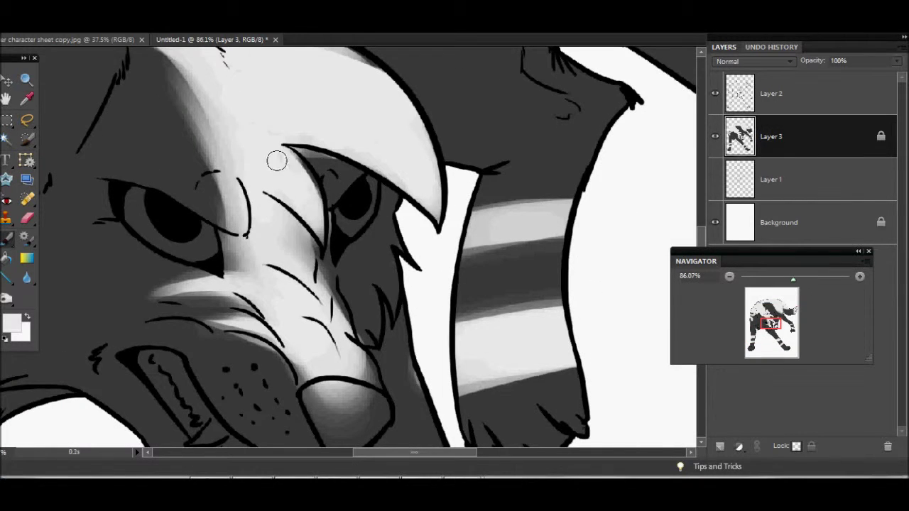
pyautogui.press('d')
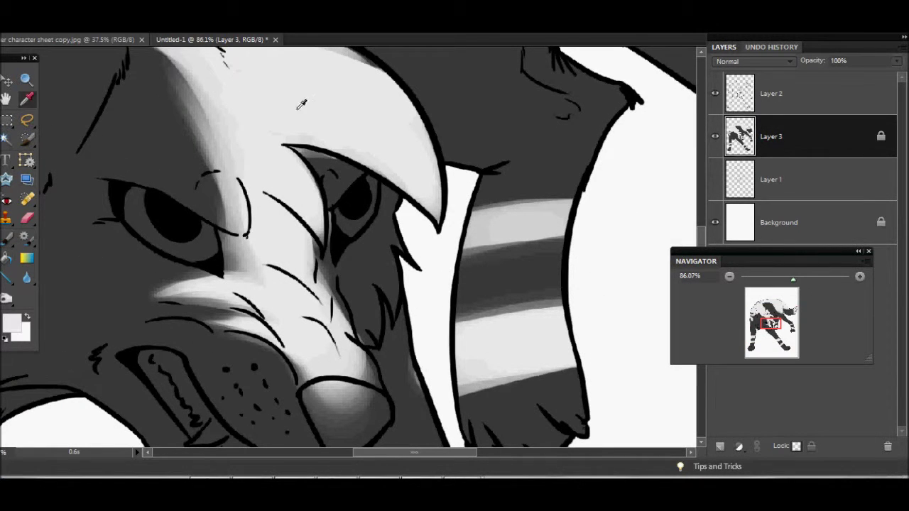
pyautogui.hotkey('ctrl', '+')
pyautogui.moveTo(799, 279); pyautogui.dragTo(785, 279)
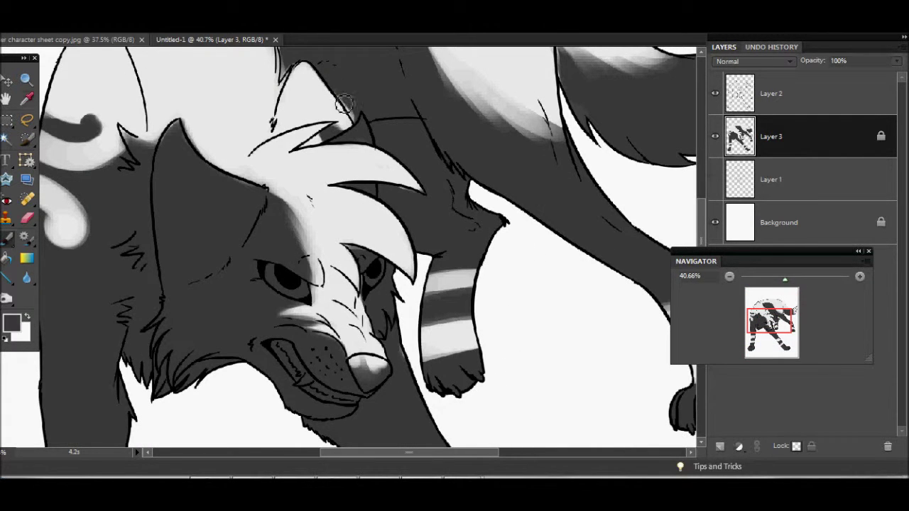
pyautogui.click(7, 240)
pyautogui.click(766, 313)
pyautogui.click(729, 276)
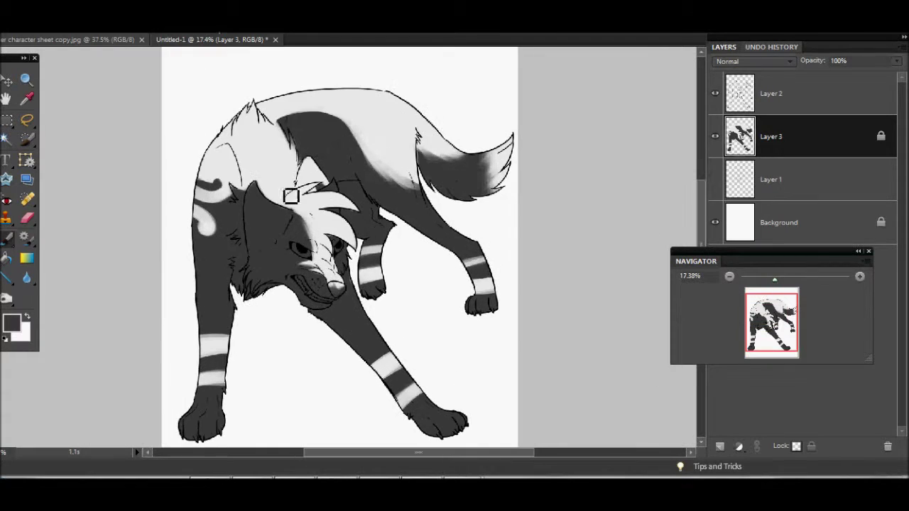
pyautogui.hotkey('ctrl', 'Tab')
pyautogui.hotkey('ctrl', 'Tab')
pyautogui.moveTo(777, 280); pyautogui.dragTo(803, 279)
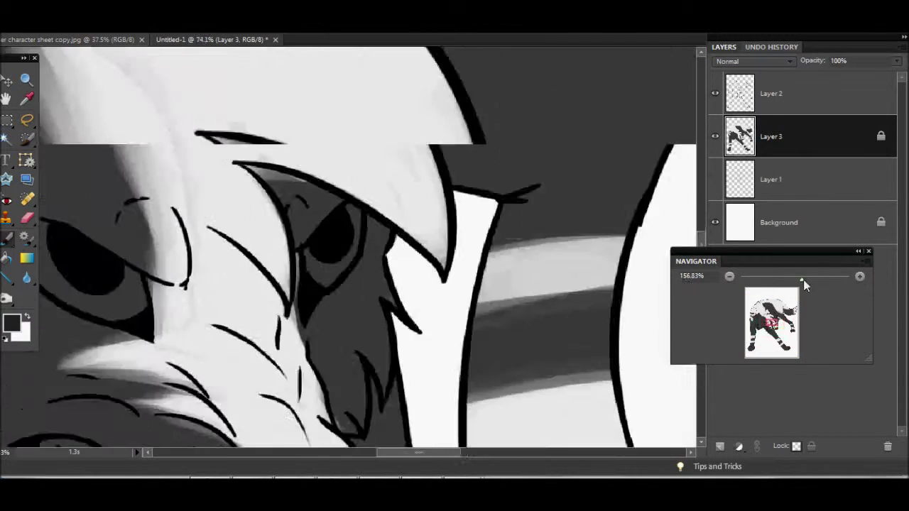
pyautogui.moveTo(185, 306); pyautogui.dragTo(235, 341)
# - Shade the paw's claws darker with black strokes
pyautogui.moveTo(686, 388); pyautogui.dragTo(530, 231)
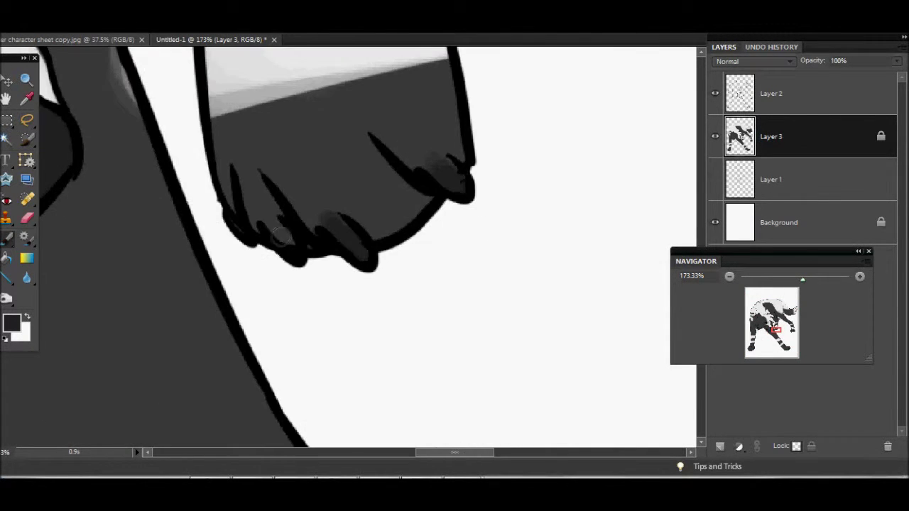
pyautogui.hscroll(5, 437, 261)
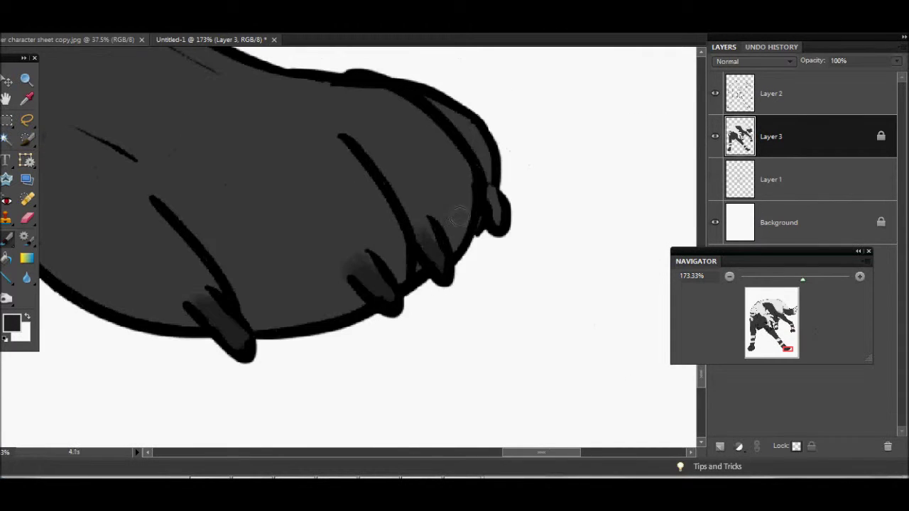
pyautogui.moveTo(174, 267); pyautogui.dragTo(535, 228)
pyautogui.moveTo(582, 201); pyautogui.dragTo(591, 263)
pyautogui.moveTo(408, 323); pyautogui.dragTo(414, 265)
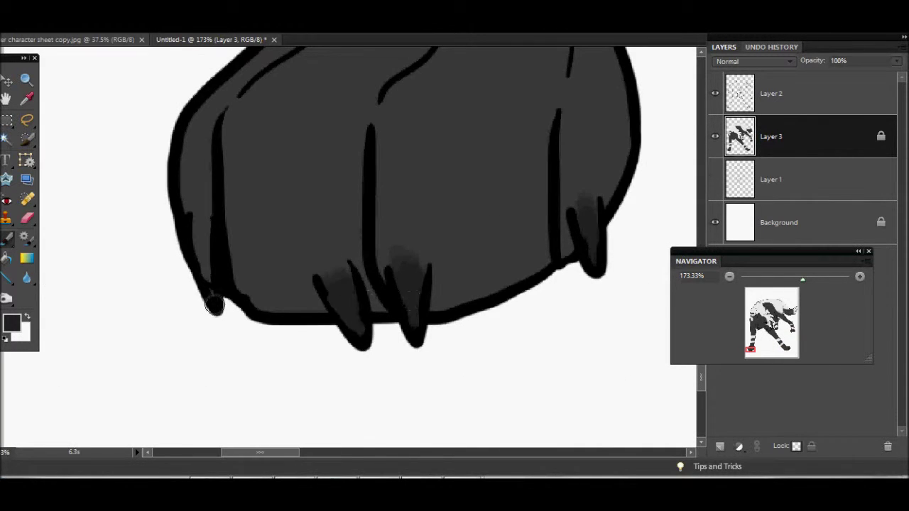
pyautogui.moveTo(215, 306); pyautogui.dragTo(200, 213)
# - Paint the upper and lower teeth pale yellow
pyautogui.moveTo(498, 177); pyautogui.dragTo(178, 391)
pyautogui.click(12, 324)
pyautogui.click(696, 60)
pyautogui.moveTo(85, 174)
pyautogui.mouseDown()
pyautogui.moveTo(198, 334)
pyautogui.moveTo(185, 298)
pyautogui.mouseUp()
pyautogui.moveTo(121, 171)
pyautogui.mouseDown()
pyautogui.moveTo(185, 316)
pyautogui.moveTo(448, 421)
pyautogui.mouseUp()
pyautogui.moveTo(235, 351); pyautogui.dragTo(331, 383)
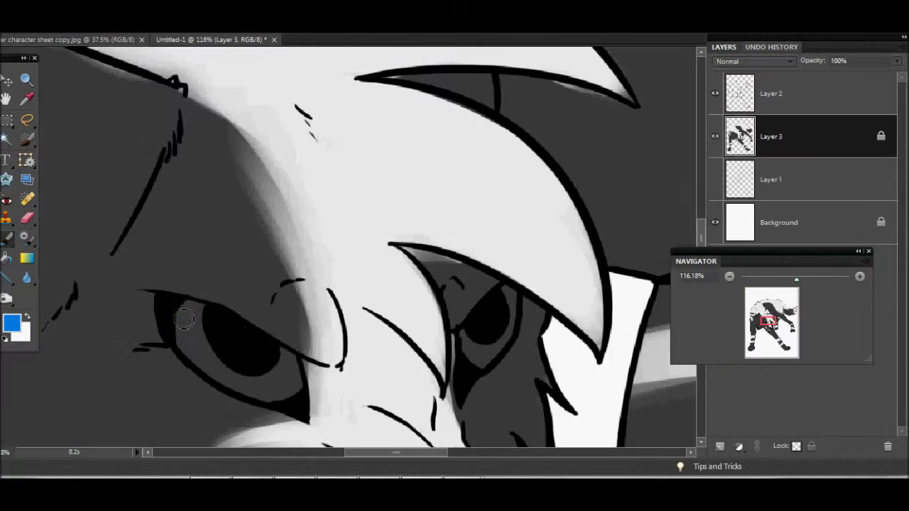
# - Fill both irises blue and darken the left iris's upper edge
pyautogui.moveTo(184, 320); pyautogui.dragTo(297, 387)
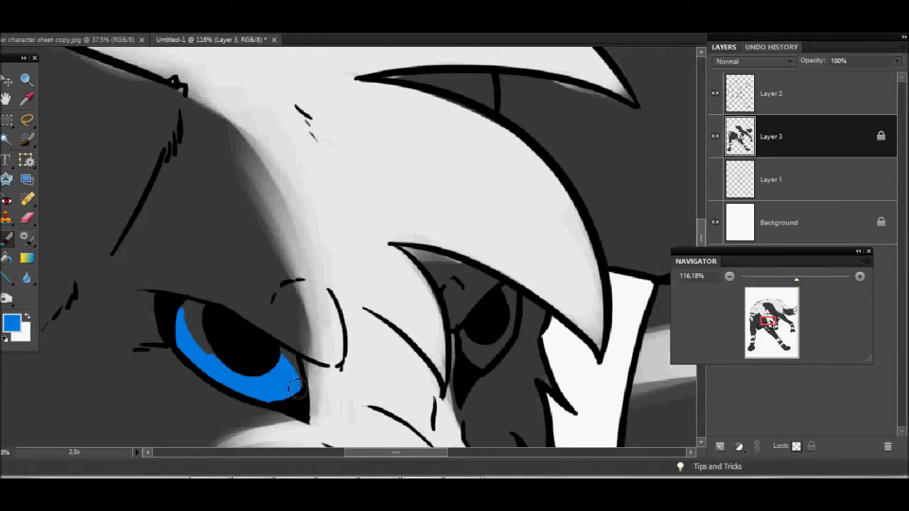
pyautogui.click(12, 323)
pyautogui.click(693, 61)
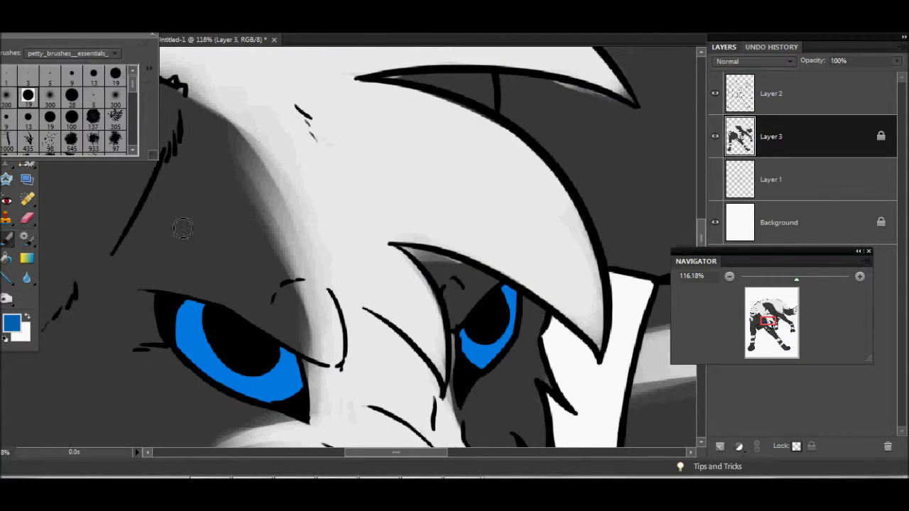
pyautogui.moveTo(505, 291); pyautogui.dragTo(479, 334)
pyautogui.click(11, 323)
pyautogui.click(684, 59)
pyautogui.moveTo(186, 352); pyautogui.dragTo(192, 311)
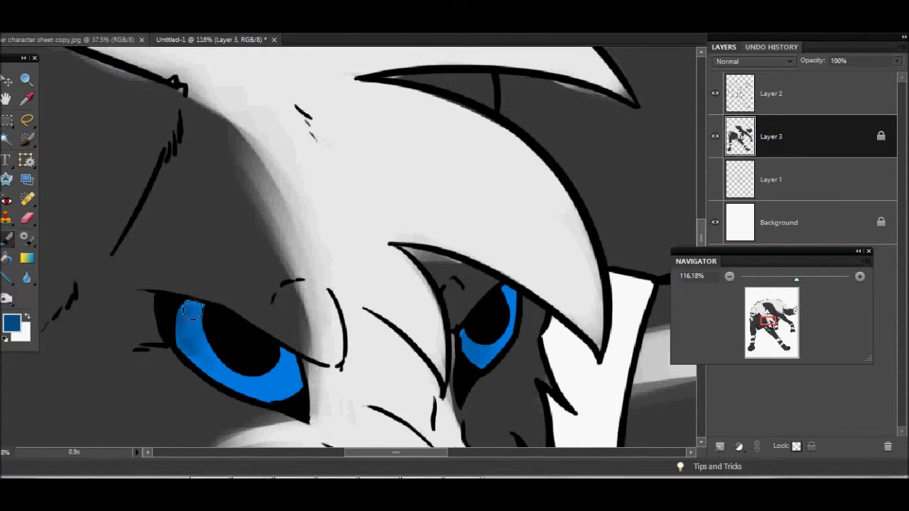
# - Add a pale blue highlight to the left iris
pyautogui.click(11, 323)
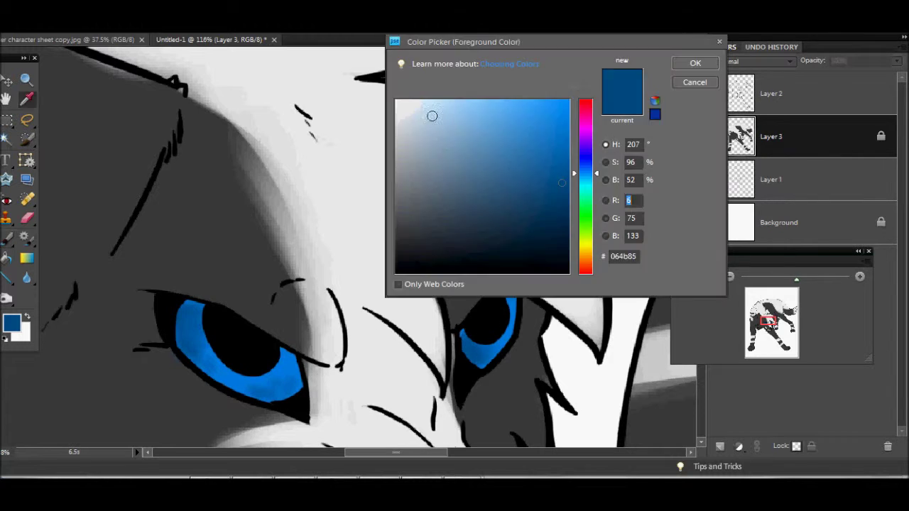
pyautogui.click(694, 61)
pyautogui.moveTo(289, 380); pyautogui.dragTo(292, 371)
pyautogui.moveTo(797, 280); pyautogui.dragTo(772, 279)
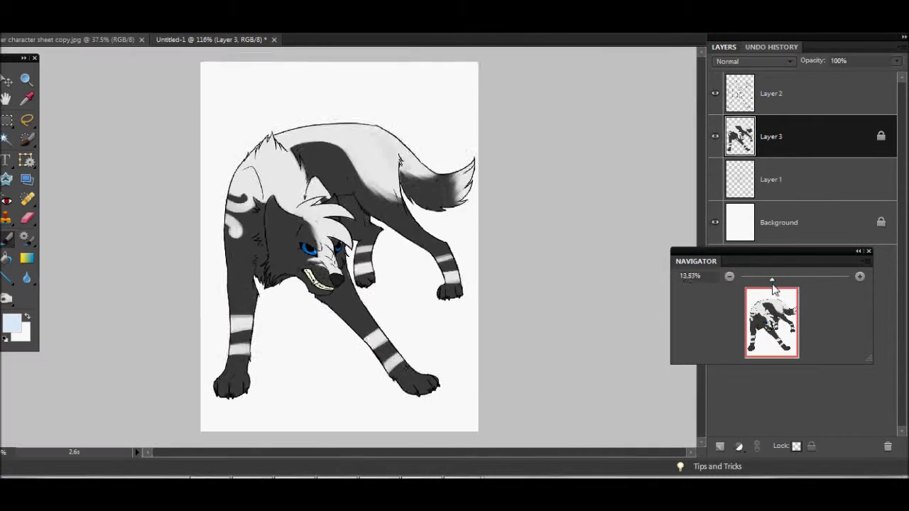
pyautogui.click(746, 227)
# - Add a new layer above the Background and cover the canvas with mid-brown
pyautogui.click(719, 446)
pyautogui.click(11, 323)
pyautogui.click(587, 254)
pyautogui.click(537, 266)
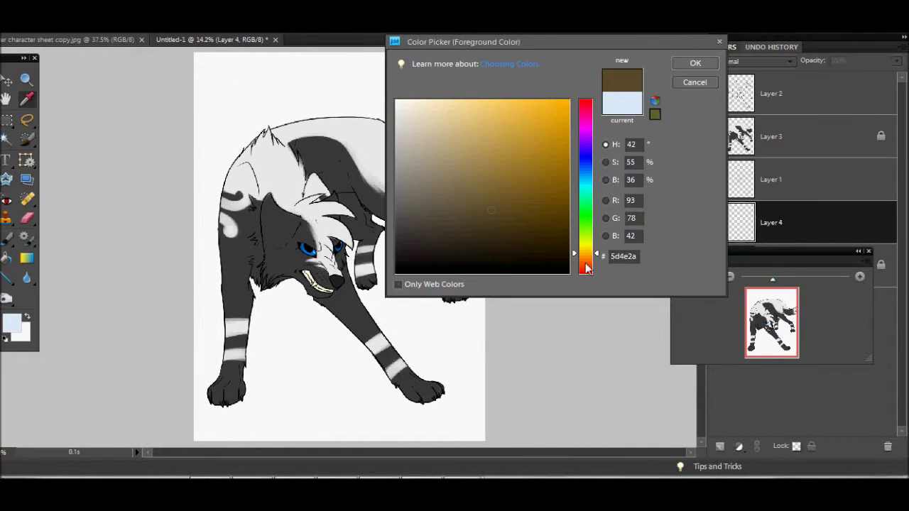
pyautogui.click(694, 61)
pyautogui.moveTo(195, 295); pyautogui.dragTo(483, 289)
pyautogui.moveTo(214, 341); pyautogui.dragTo(440, 426)
pyautogui.moveTo(213, 86); pyautogui.dragTo(469, 255)
# - Shade the background edges and lower ground with darker brown streaks
pyautogui.click(12, 323)
pyautogui.click(694, 61)
pyautogui.moveTo(235, 100); pyautogui.dragTo(355, 171)
pyautogui.moveTo(426, 128); pyautogui.dragTo(426, 291)
pyautogui.moveTo(335, 310)
pyautogui.mouseDown()
pyautogui.moveTo(308, 337)
pyautogui.moveTo(391, 412)
pyautogui.moveTo(414, 371)
pyautogui.moveTo(363, 339)
pyautogui.moveTo(343, 429)
pyautogui.moveTo(362, 379)
pyautogui.mouseUp()
pyautogui.click(11, 323)
pyautogui.click(694, 61)
pyautogui.moveTo(355, 341)
pyautogui.mouseDown()
pyautogui.moveTo(299, 407)
pyautogui.moveTo(381, 334)
pyautogui.mouseUp()
pyautogui.click(11, 323)
pyautogui.click(694, 61)
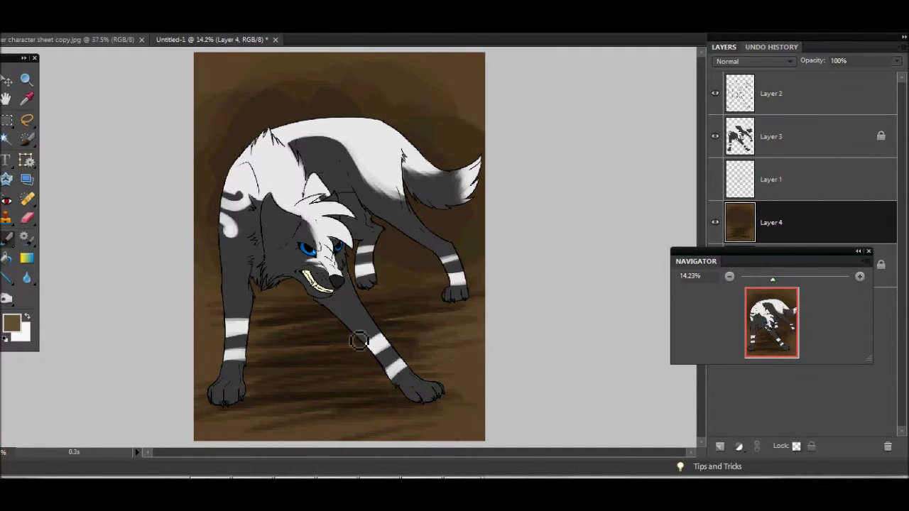
pyautogui.scroll(-1, 498, 408)
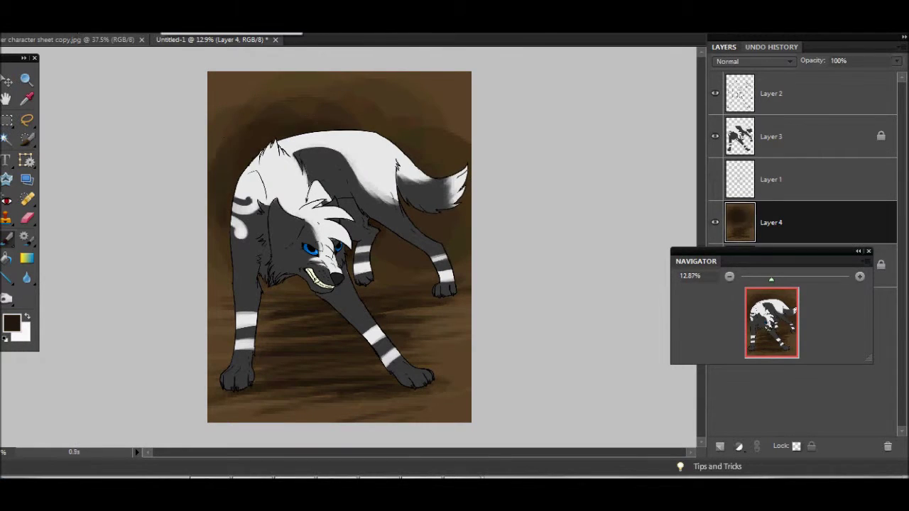
# - Darken and desaturate the brown background with Hue/Saturation, keeping a red-brown hue
pyautogui.click(117, 24)
pyautogui.click(340, 130)
pyautogui.moveTo(605, 78)
pyautogui.mouseDown()
pyautogui.moveTo(643, 79)
pyautogui.moveTo(587, 81)
pyautogui.mouseUp()
pyautogui.moveTo(605, 150); pyautogui.dragTo(581, 149)
pyautogui.moveTo(605, 112)
pyautogui.mouseDown()
pyautogui.moveTo(587, 110)
pyautogui.moveTo(632, 82)
pyautogui.moveTo(584, 82)
pyautogui.mouseUp()
pyautogui.press('Return')
pyautogui.hotkey('ctrl', 'shift', 'n')
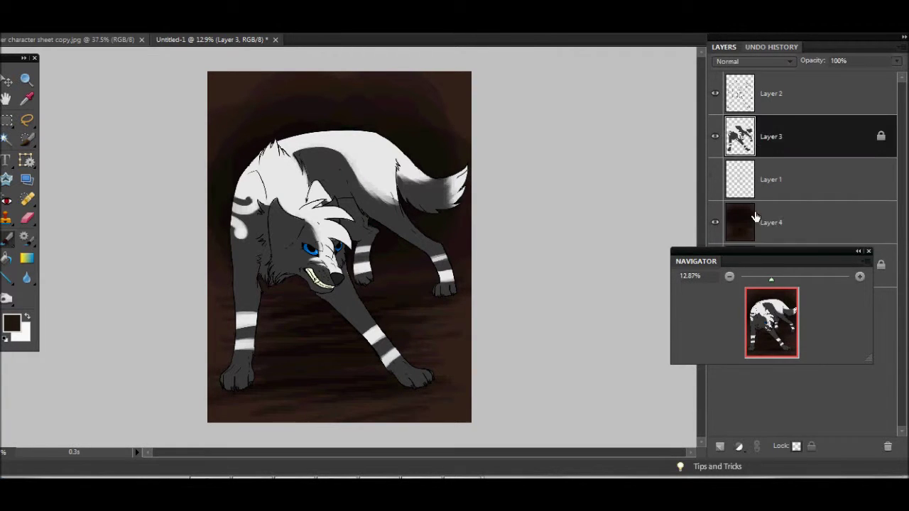
# - Paint soft dark shadows on a layer above the wolf set to Multiply
pyautogui.click(12, 323)
pyautogui.press('Return')
pyautogui.moveTo(213, 78); pyautogui.dragTo(281, 163)
pyautogui.moveTo(455, 99); pyautogui.dragTo(454, 142)
pyautogui.moveTo(741, 222); pyautogui.dragTo(765, 72)
pyautogui.click(753, 61)
# - Paint dark shadows around the legs on another new layer at 59% opacity
pyautogui.click(753, 248)
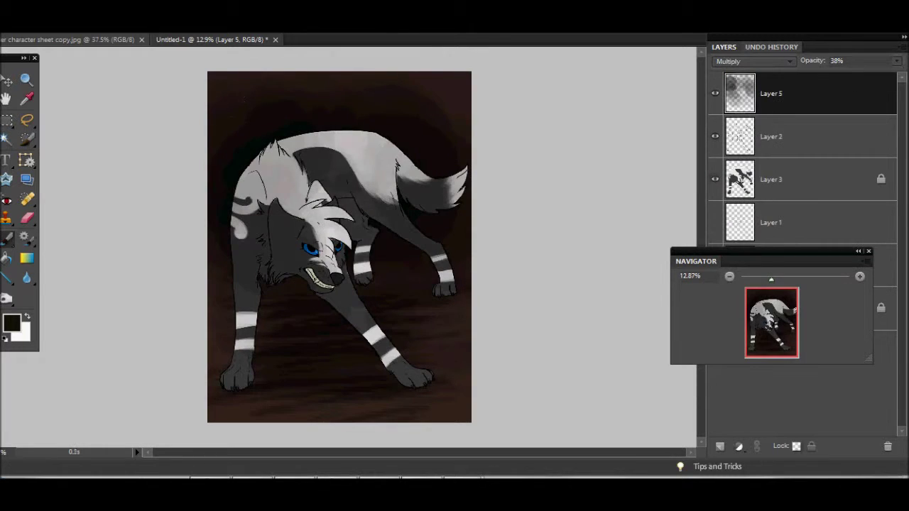
pyautogui.hotkey('ctrl', 'shift', 'n')
pyautogui.click(12, 324)
pyautogui.press('Return')
pyautogui.moveTo(370, 228); pyautogui.dragTo(384, 306)
pyautogui.moveTo(891, 74); pyautogui.dragTo(866, 73)
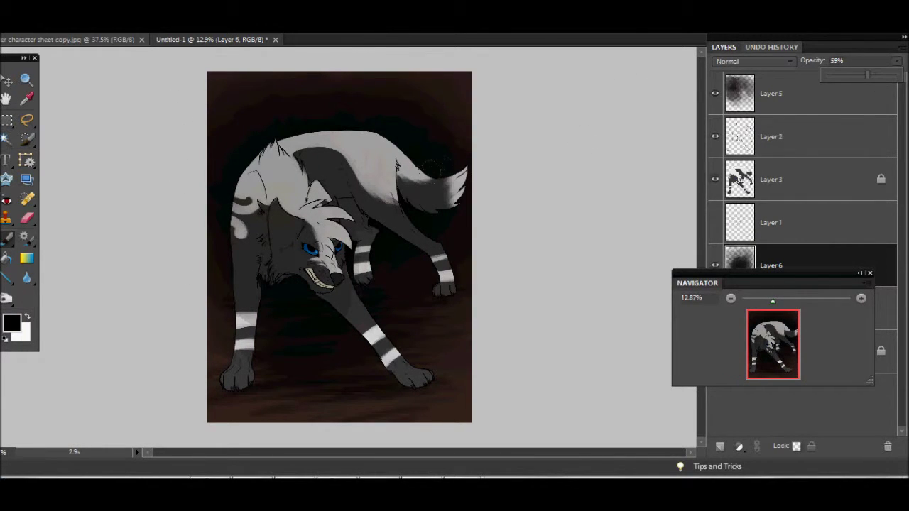
# - Create a new tint layer and choose an orange-red colour
pyautogui.hotkey('ctrl', 'shift', 'alt', 'n')
pyautogui.click(11, 323)
pyautogui.click(695, 63)
pyautogui.click(12, 324)
pyautogui.moveTo(595, 240); pyautogui.dragTo(590, 267)
pyautogui.press('Return')
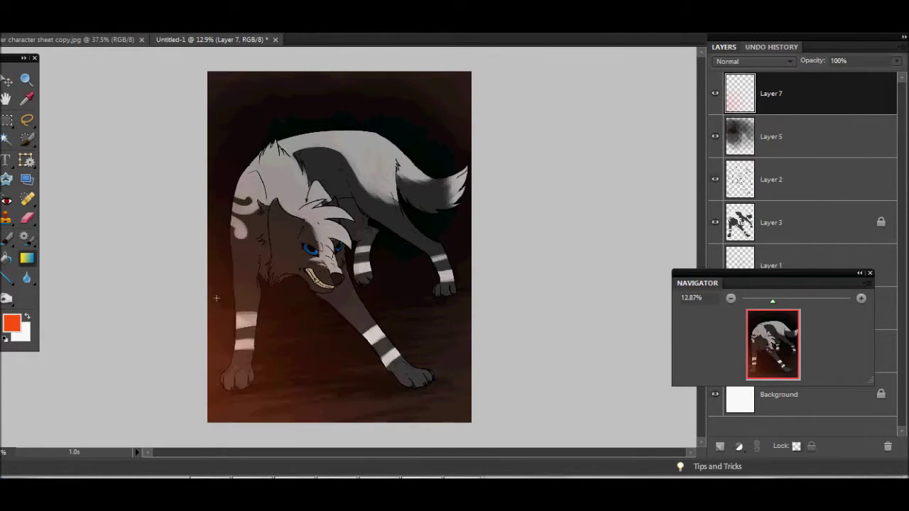
# - Draw an orange-red gradient from the lower left and set it to 58% opacity
pyautogui.moveTo(351, 211); pyautogui.dragTo(472, 137)
pyautogui.moveTo(375, 122); pyautogui.dragTo(426, 77)
pyautogui.click(897, 61)
pyautogui.moveTo(896, 75); pyautogui.dragTo(860, 79)
pyautogui.click(816, 222)
pyautogui.hotkey('ctrl', 'shift', 'n')
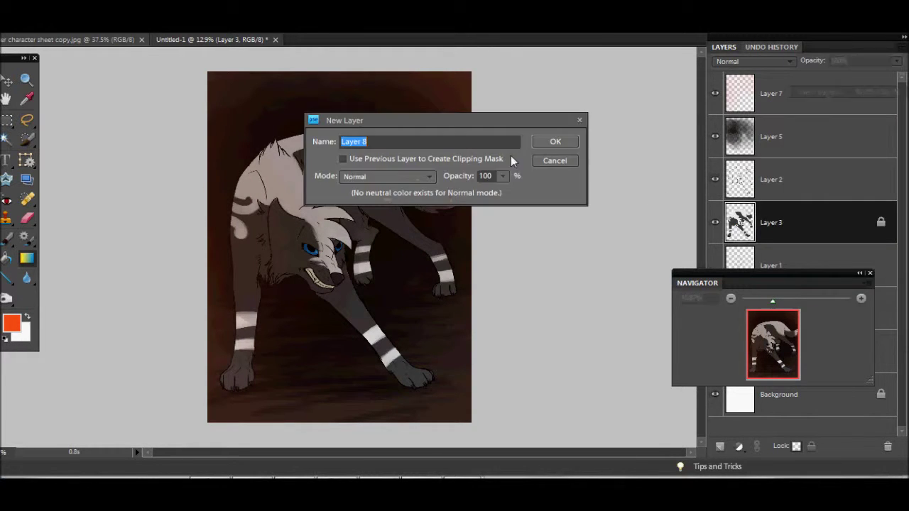
# - Create a new layer clipped to the wolf and choose a purple colour
pyautogui.press('Return')
pyautogui.click(11, 323)
pyautogui.click(591, 151)
pyautogui.press('Return')
pyautogui.scroll(4, 219, 296)
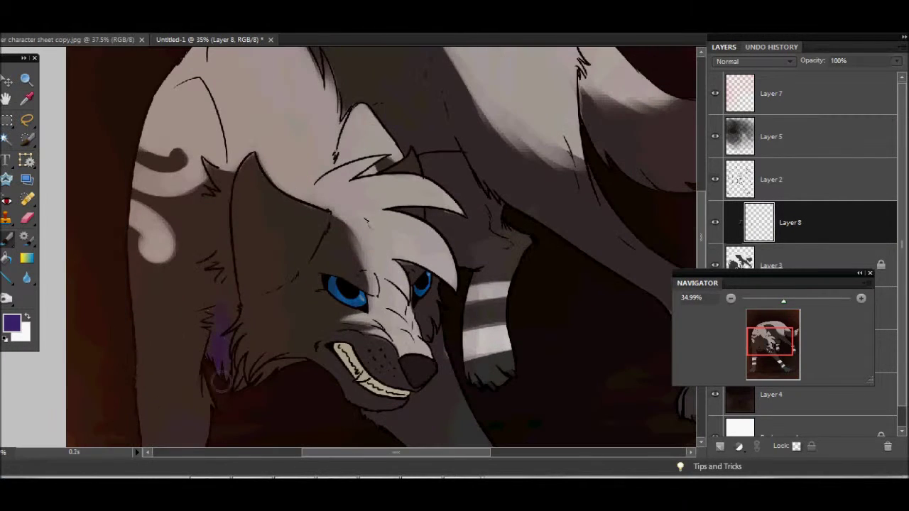
# - Paint purple shading along the wolf's left side, shoulder and ear
pyautogui.moveTo(209, 171); pyautogui.dragTo(187, 194)
pyautogui.moveTo(202, 128); pyautogui.dragTo(142, 193)
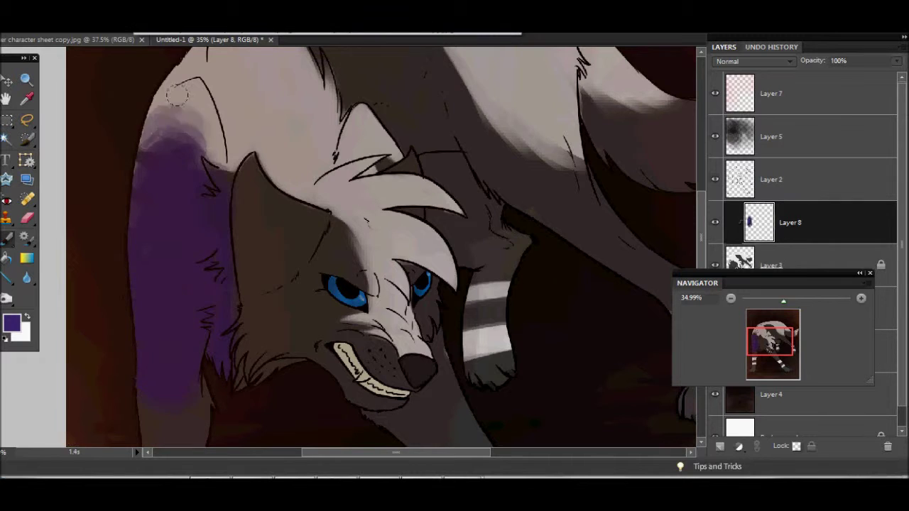
pyautogui.moveTo(228, 93); pyautogui.dragTo(142, 179)
pyautogui.moveTo(213, 284); pyautogui.dragTo(233, 177)
pyautogui.moveTo(391, 284); pyautogui.dragTo(419, 110)
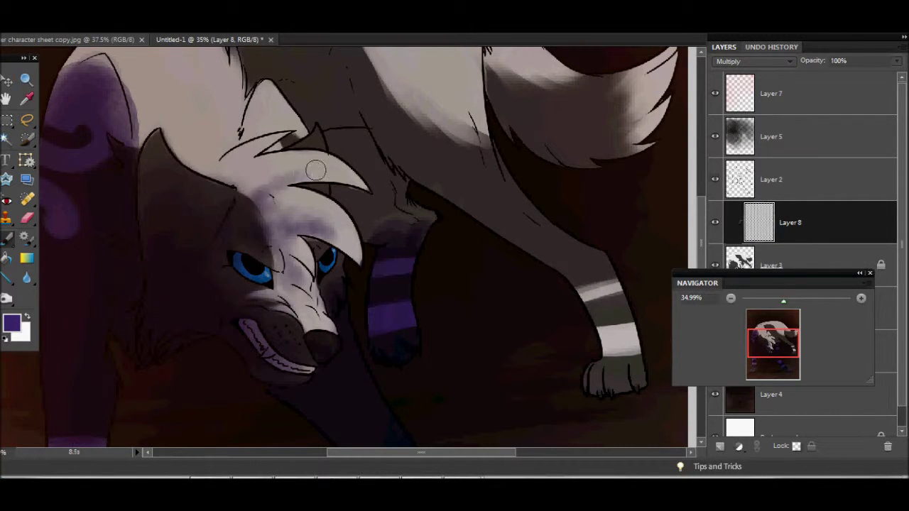
pyautogui.moveTo(357, 211); pyautogui.dragTo(359, 159)
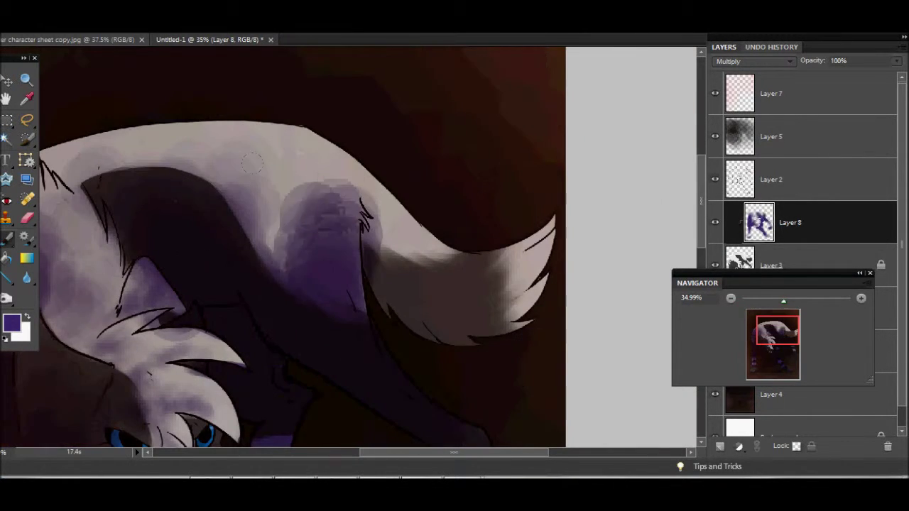
pyautogui.moveTo(783, 301); pyautogui.dragTo(770, 302)
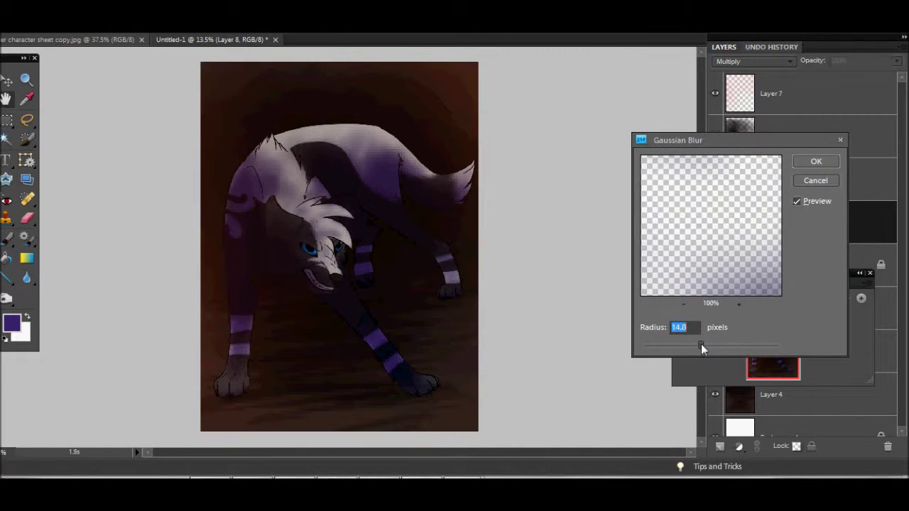
# - Gaussian-blur the purple shading, shift its hue toward blue and desaturate it toward grey
pyautogui.press('Return')
pyautogui.moveTo(655, 75); pyautogui.dragTo(625, 76)
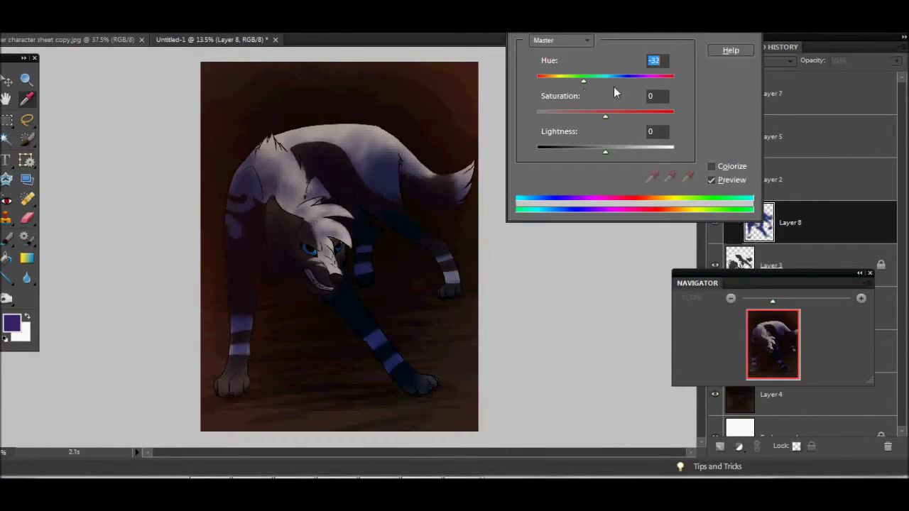
pyautogui.click(727, 51)
pyautogui.hotkey('ctrl', 'u')
pyautogui.moveTo(605, 112); pyautogui.dragTo(573, 111)
pyautogui.moveTo(605, 151); pyautogui.dragTo(596, 151)
pyautogui.moveTo(574, 111); pyautogui.dragTo(529, 122)
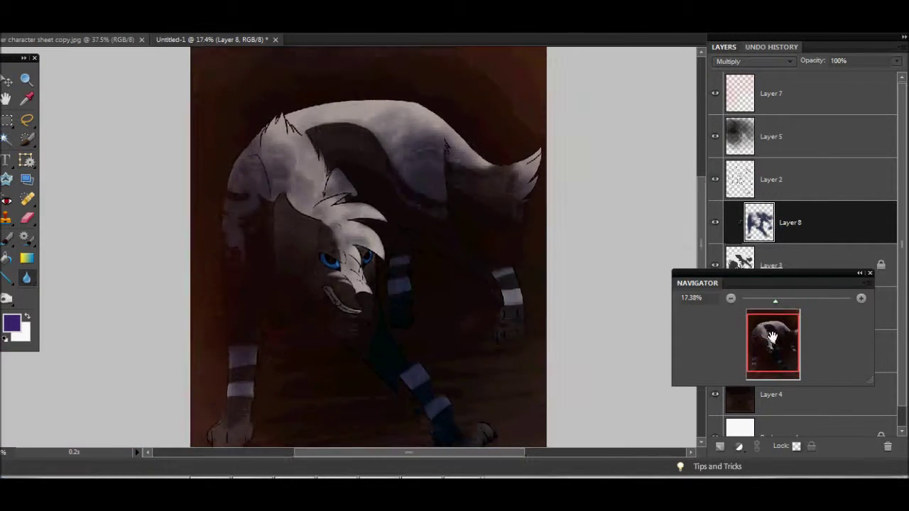
# - Add a new layer above Layer 8 and choose bright orange
pyautogui.click(720, 446)
pyautogui.click(11, 323)
pyautogui.click(564, 116)
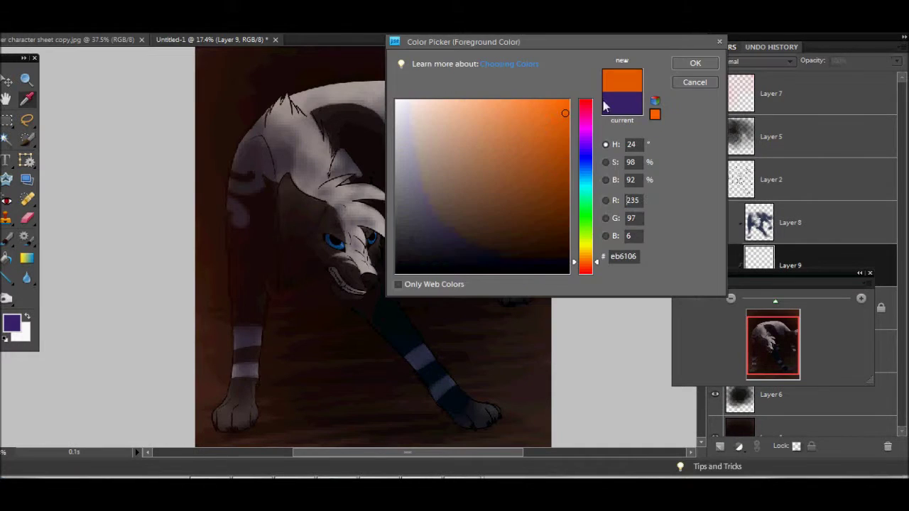
pyautogui.click(696, 61)
pyautogui.hotkey('ctrl', ']')
pyautogui.scroll(3, 279, 141)
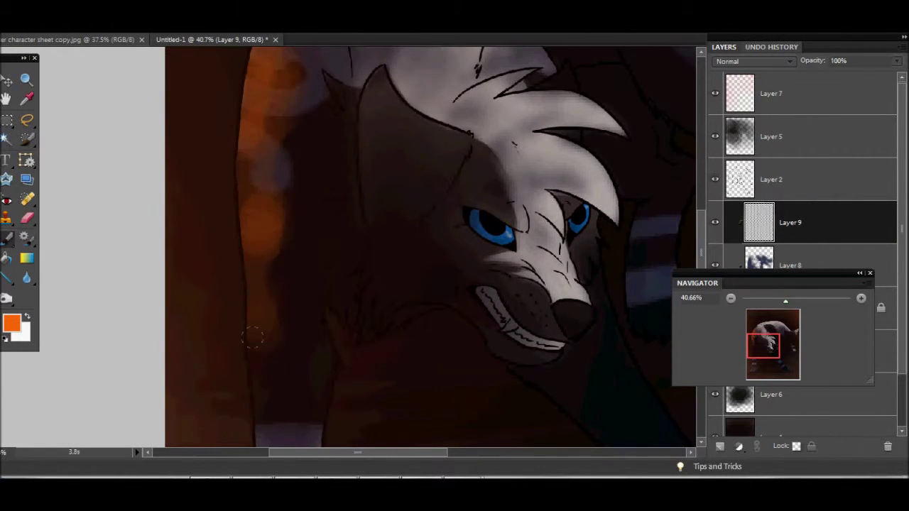
pyautogui.moveTo(786, 304); pyautogui.dragTo(777, 301)
pyautogui.click(753, 61)
# - Try Lighten blending on the orange layer, then return it to Normal
pyautogui.click(739, 169)
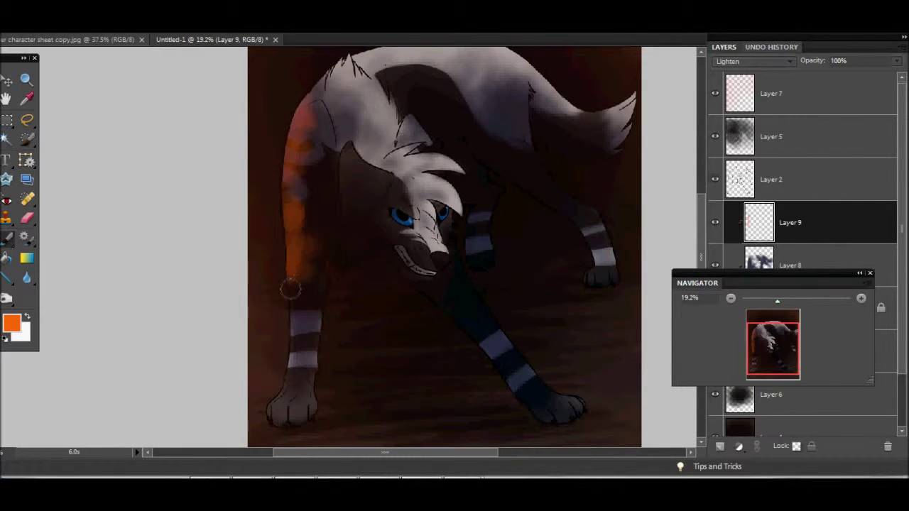
pyautogui.scroll(3, 557, 233)
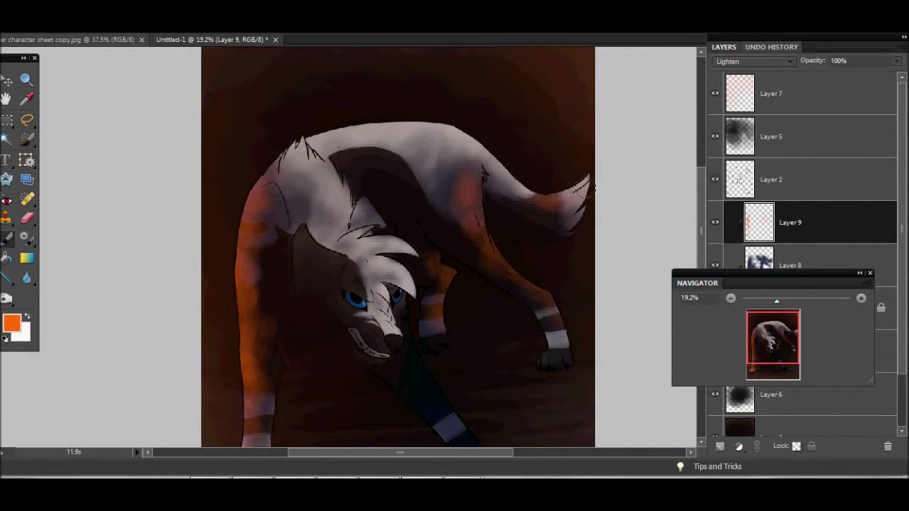
pyautogui.scroll(1, 499, 193)
pyautogui.scroll(-3, 369, 304)
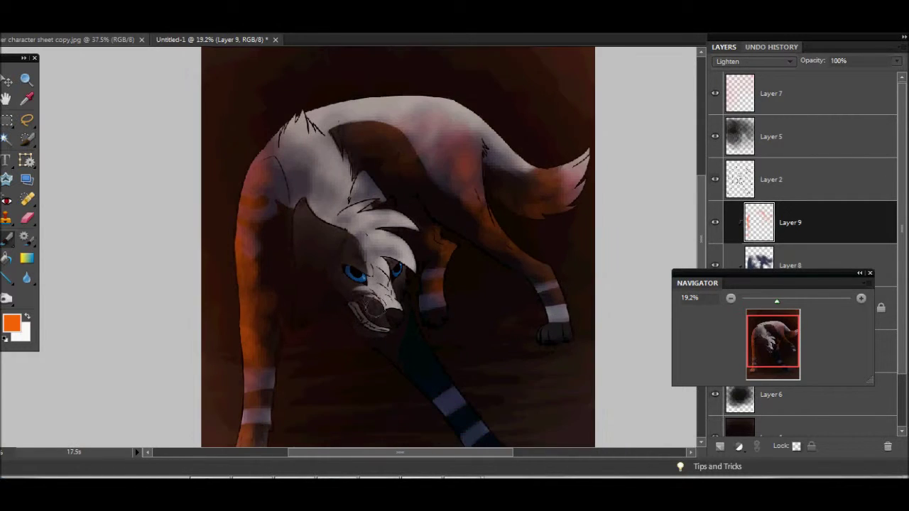
pyautogui.click(747, 70)
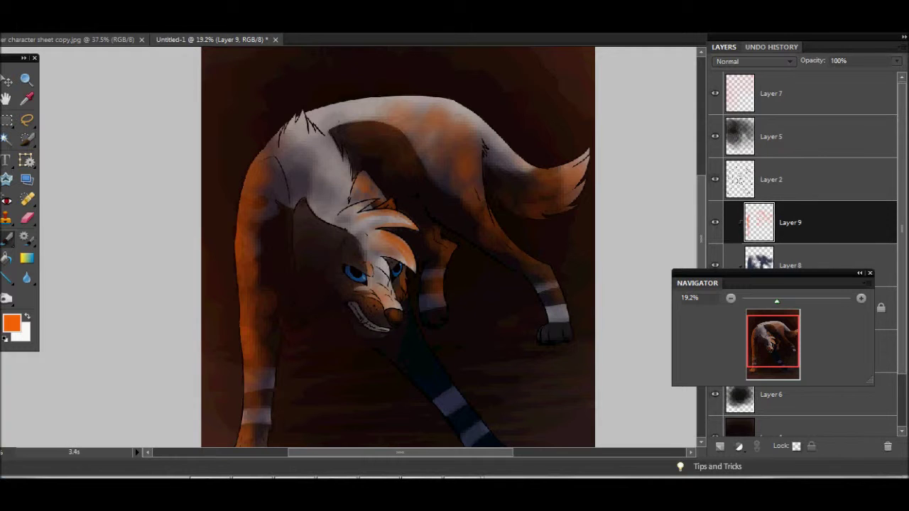
pyautogui.scroll(-3, 431, 287)
pyautogui.scroll(4, 443, 319)
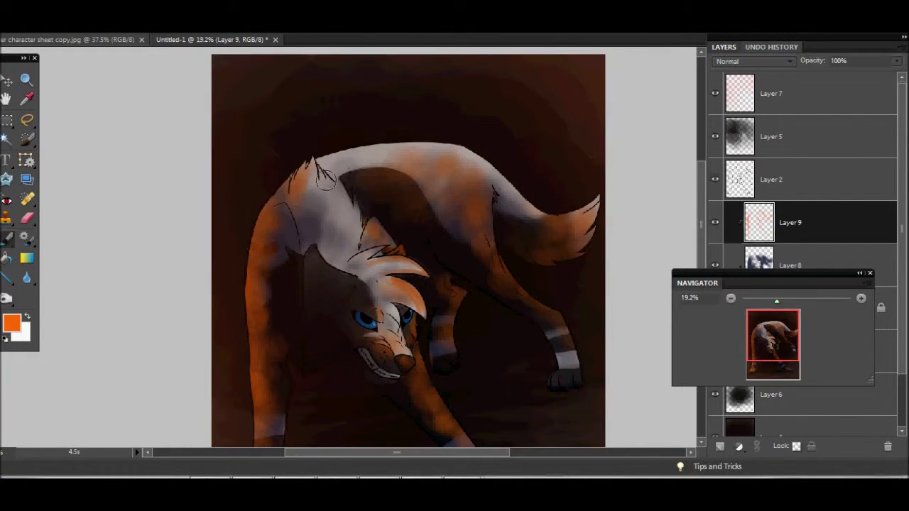
pyautogui.moveTo(776, 301); pyautogui.dragTo(771, 301)
pyautogui.click(753, 61)
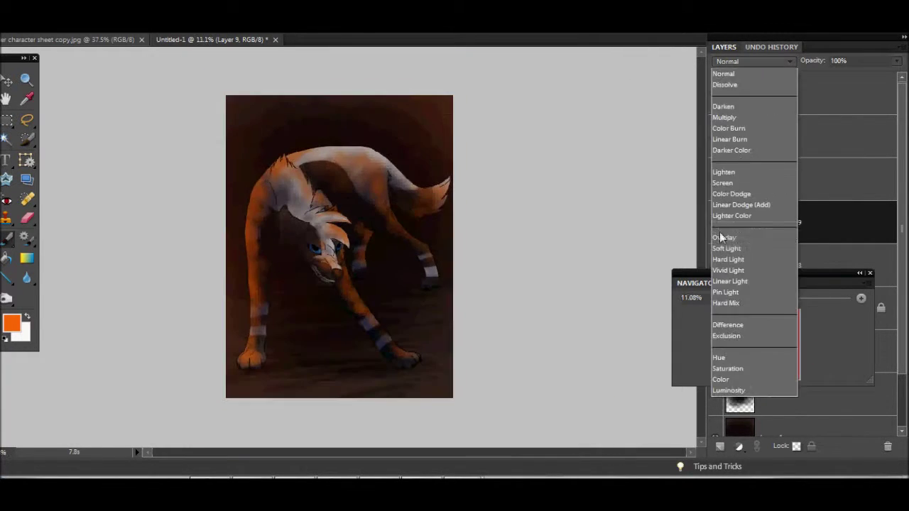
# - Test lightening and desaturating the orange paint in Hue/Saturation, then discard the changes
pyautogui.click(720, 232)
pyautogui.hotkey('ctrl', 'u')
pyautogui.moveTo(605, 116); pyautogui.dragTo(612, 116)
pyautogui.moveTo(605, 149)
pyautogui.mouseDown()
pyautogui.moveTo(564, 152)
pyautogui.moveTo(652, 147)
pyautogui.mouseUp()
pyautogui.moveTo(653, 115); pyautogui.dragTo(525, 116)
pyautogui.moveTo(602, 151); pyautogui.dragTo(699, 151)
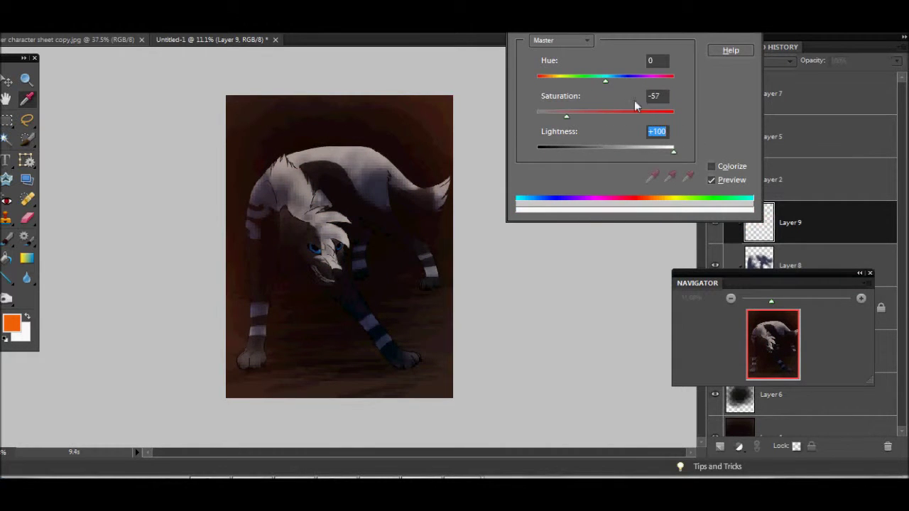
pyautogui.press('Return')
pyautogui.hotkey('ctrl', 'g')
# - Try Hard Light blending on the orange layer
pyautogui.click(753, 61)
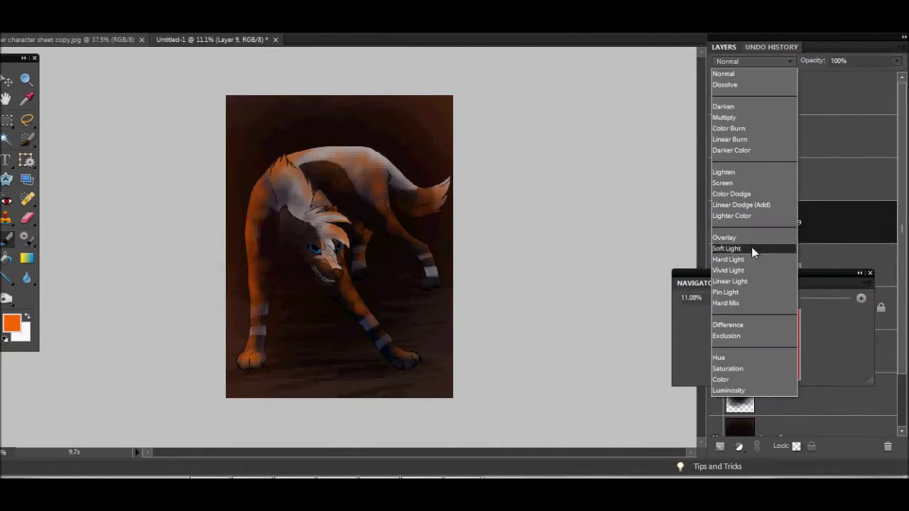
pyautogui.click(752, 254)
pyautogui.click(753, 61)
# - Try several blend modes on the orange layer, settling on Screen
pyautogui.click(745, 290)
pyautogui.click(753, 61)
pyautogui.click(728, 325)
pyautogui.click(753, 62)
pyautogui.click(727, 368)
pyautogui.click(753, 61)
pyautogui.click(746, 382)
pyautogui.click(754, 61)
pyautogui.click(738, 128)
pyautogui.click(759, 61)
pyautogui.click(724, 172)
pyautogui.click(754, 61)
pyautogui.click(732, 194)
pyautogui.click(754, 61)
pyautogui.click(731, 216)
pyautogui.click(762, 61)
pyautogui.click(723, 183)
# - Gaussian-blur the orange light layer and lower its opacity to 44%
pyautogui.click(203, 25)
pyautogui.click(355, 130)
pyautogui.click(816, 161)
pyautogui.click(896, 60)
pyautogui.moveTo(896, 75); pyautogui.dragTo(858, 78)
# - On Layer 2, paint bright orange rim light along the wolf's left edge
pyautogui.moveTo(771, 301); pyautogui.dragTo(776, 301)
pyautogui.click(781, 179)
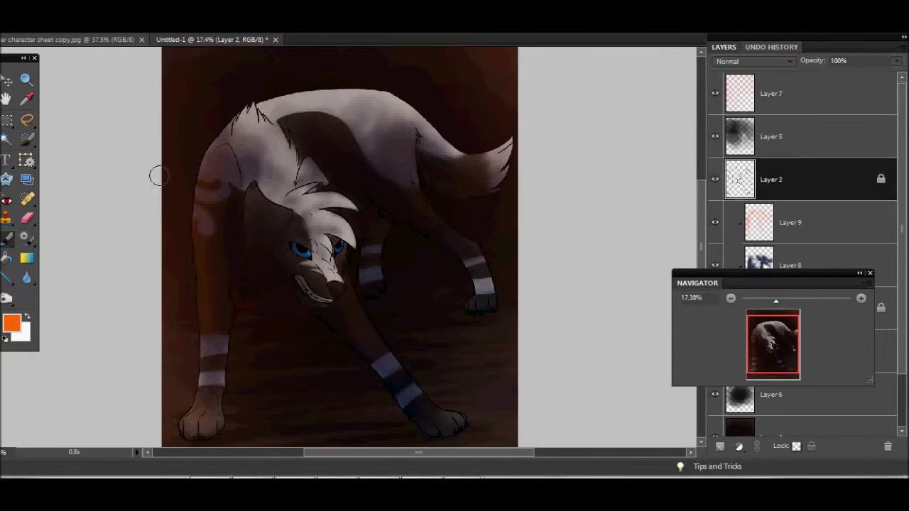
pyautogui.click(11, 323)
pyautogui.click(538, 102)
pyautogui.click(696, 63)
pyautogui.moveTo(196, 161); pyautogui.dragTo(189, 365)
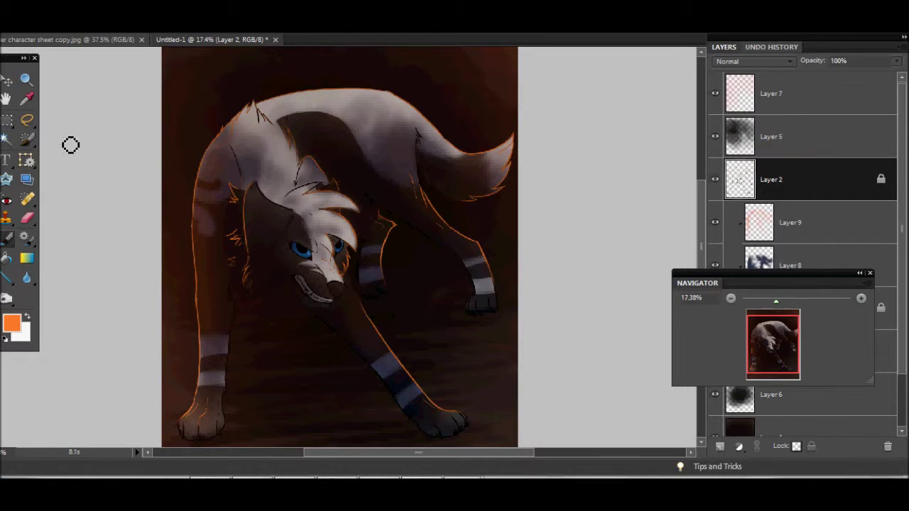
pyautogui.keyDown('alt'); pyautogui.click(238, 314); pyautogui.keyUp('alt')
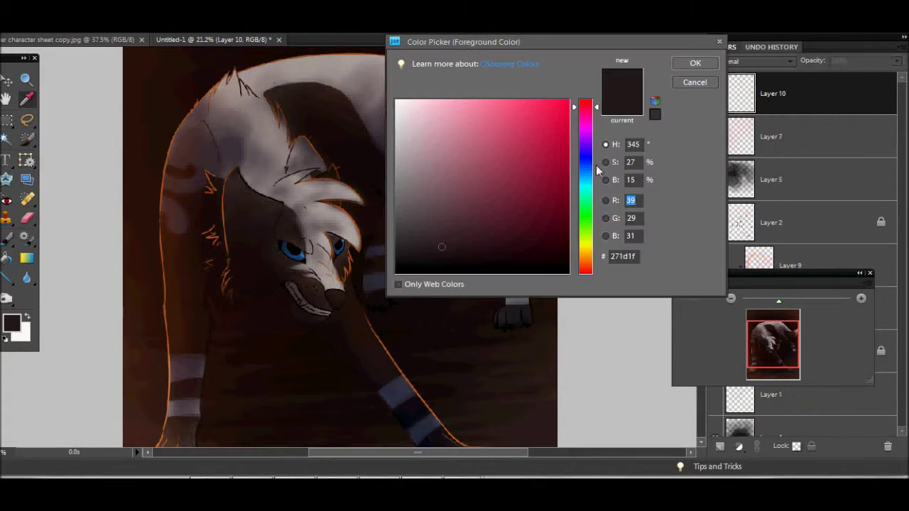
# - On a new layer, paint a blue patch over the eyes and Gaussian-blur it
pyautogui.click(524, 111)
pyautogui.click(696, 62)
pyautogui.moveTo(270, 245); pyautogui.dragTo(348, 249)
pyautogui.click(203, 28)
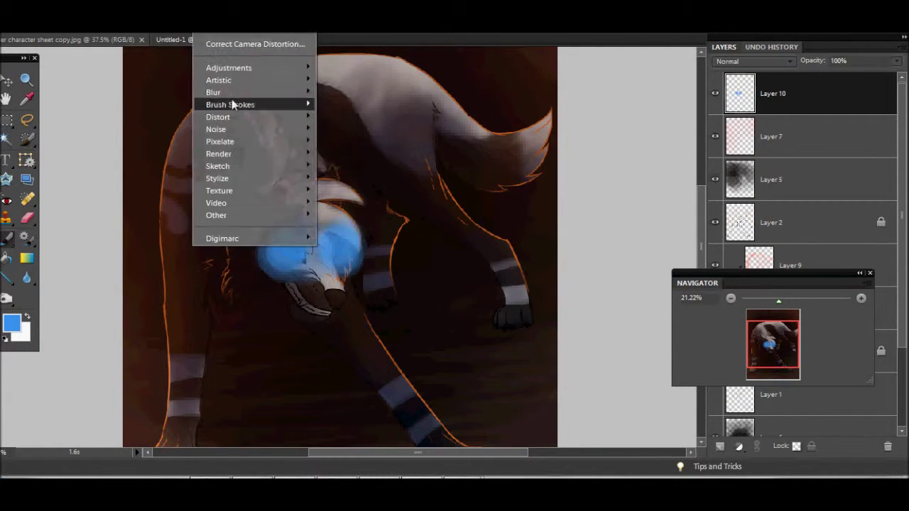
pyautogui.click(355, 138)
pyautogui.click(816, 161)
# - Set the blue glow layer to Color Dodge at 62% opacity
pyautogui.click(752, 61)
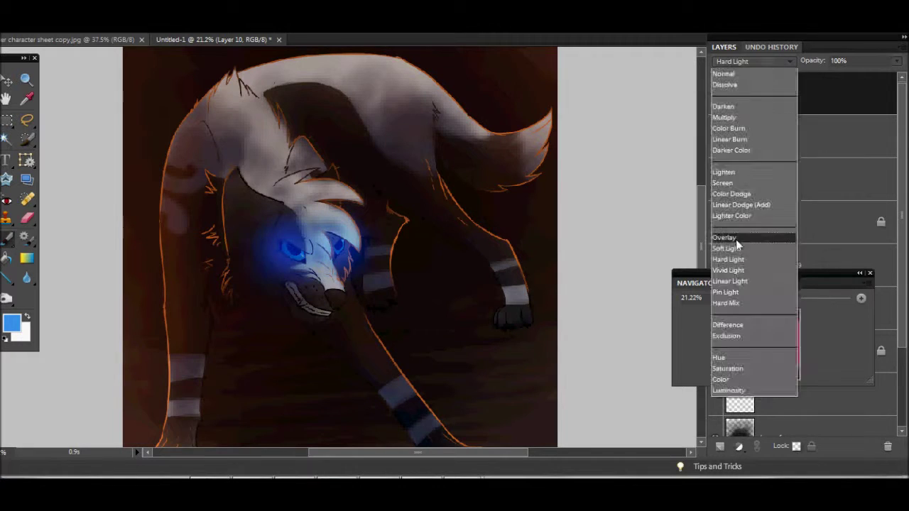
pyautogui.click(731, 237)
pyautogui.click(754, 61)
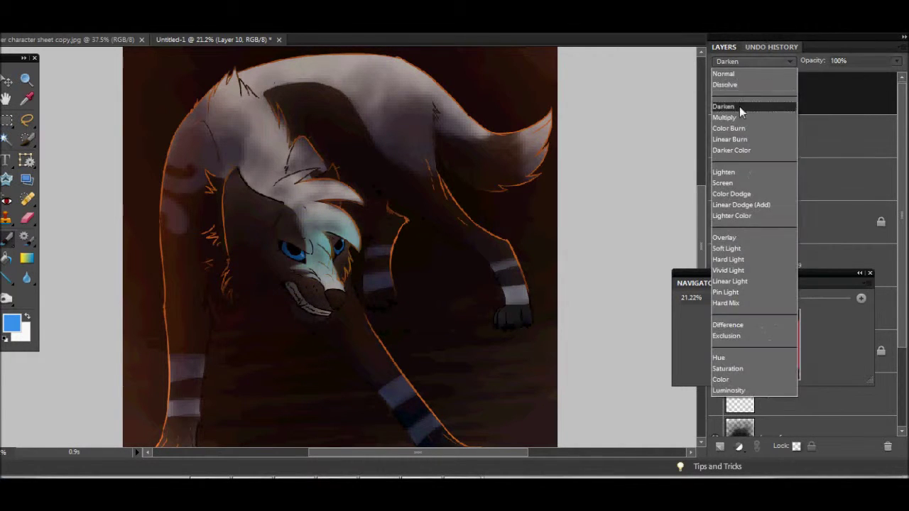
pyautogui.click(732, 194)
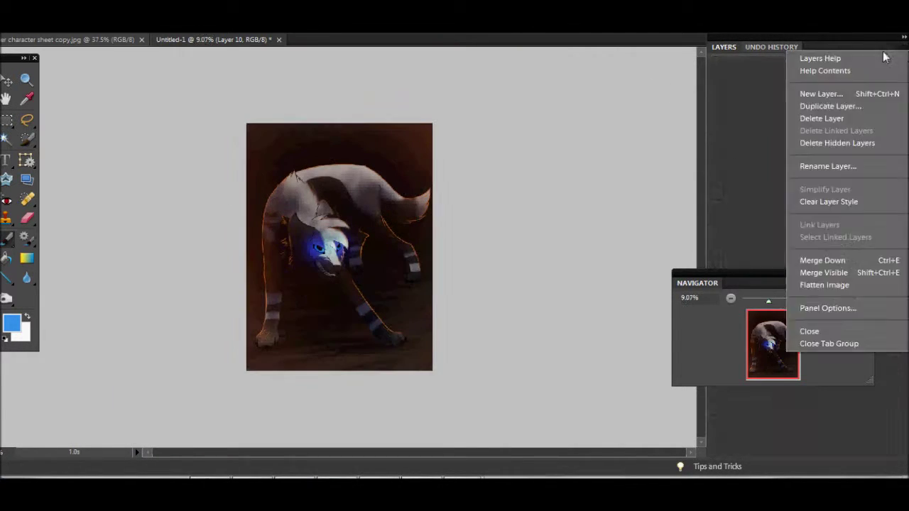
pyautogui.click(897, 61)
pyautogui.moveTo(900, 76); pyautogui.dragTo(873, 76)
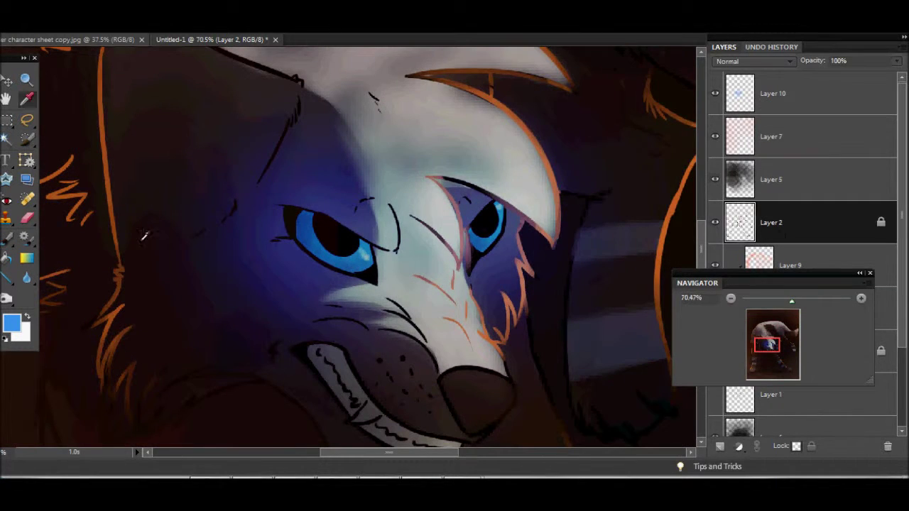
# - Pick a light lavender colour for the eyelid highlights
pyautogui.click(12, 324)
pyautogui.moveTo(449, 174)
pyautogui.mouseDown()
pyautogui.moveTo(497, 206)
pyautogui.moveTo(513, 263)
pyautogui.mouseUp()
pyautogui.click(447, 125)
pyautogui.click(694, 61)
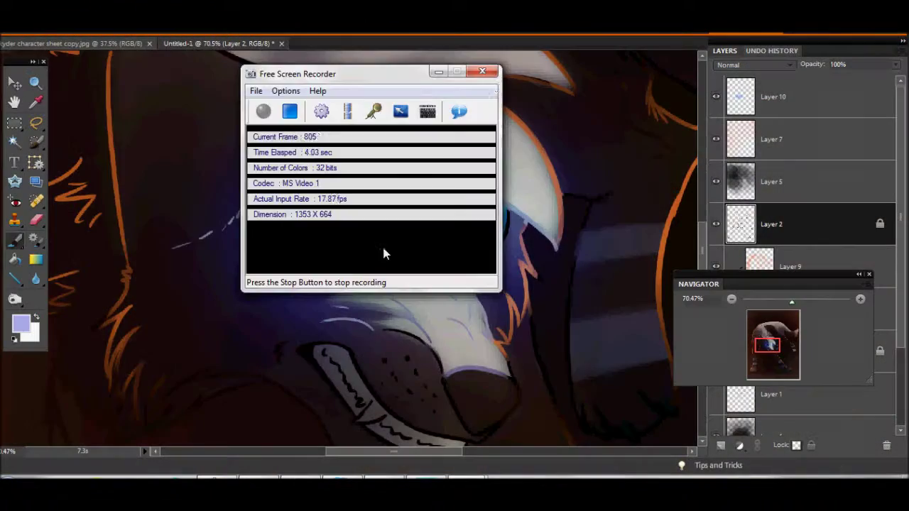
# - Zoom out to view the whole painting and change a setting in the Layers panel
pyautogui.moveTo(792, 301); pyautogui.dragTo(777, 301)
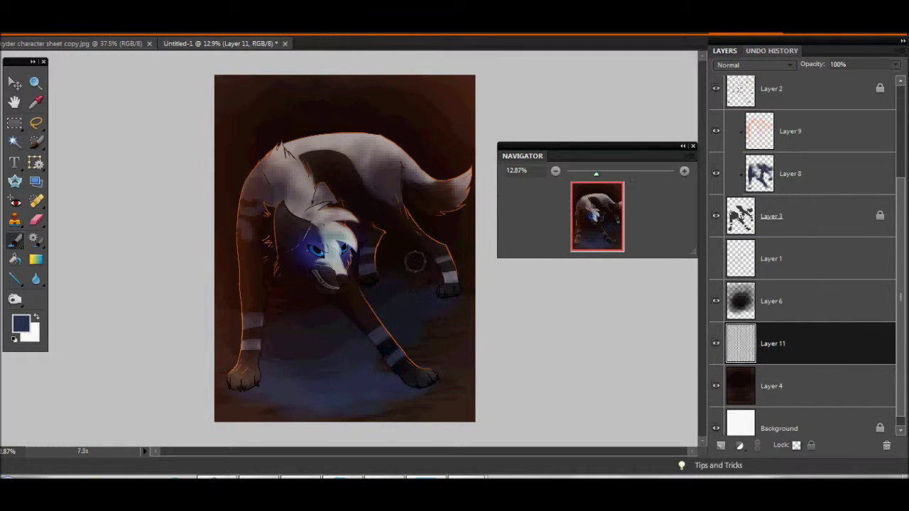
pyautogui.click(747, 63)
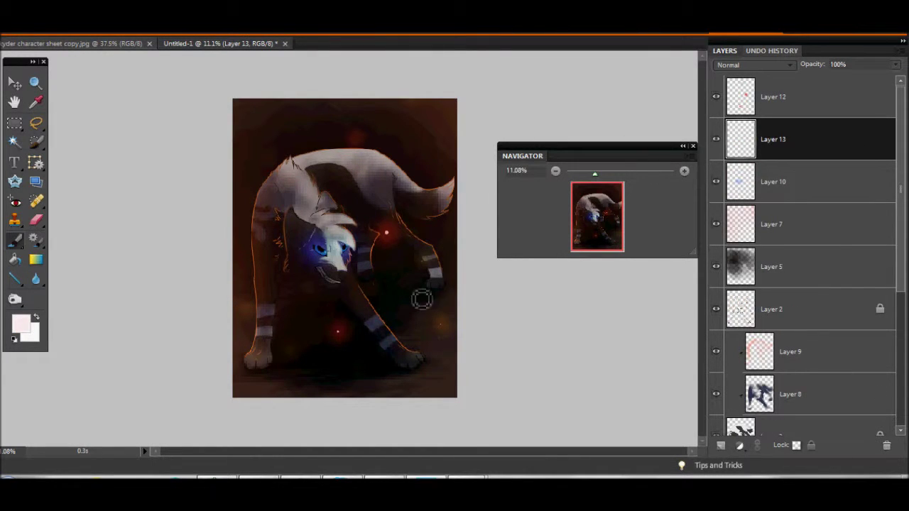
# - Select Layer 13 and apply Gaussian Blur 5.6 to its red bokeh spots
pyautogui.click(768, 157)
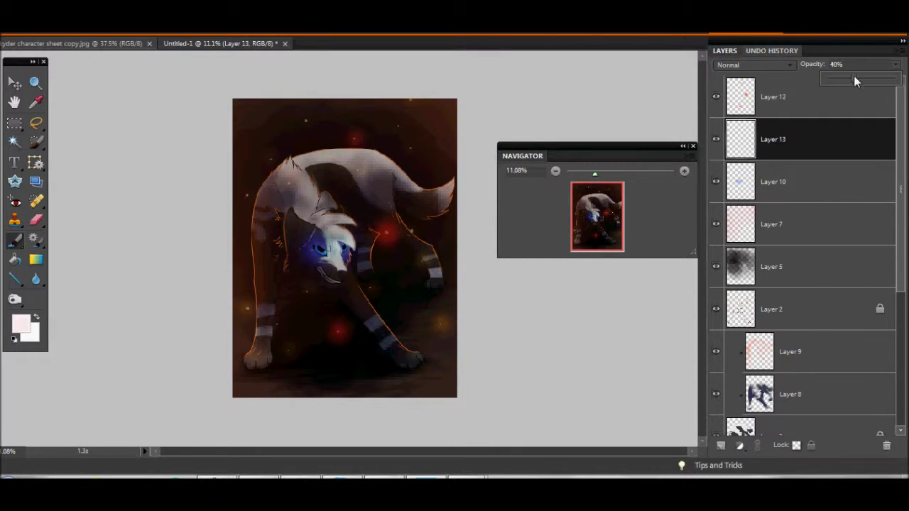
pyautogui.click(213, 27)
pyautogui.click(359, 131)
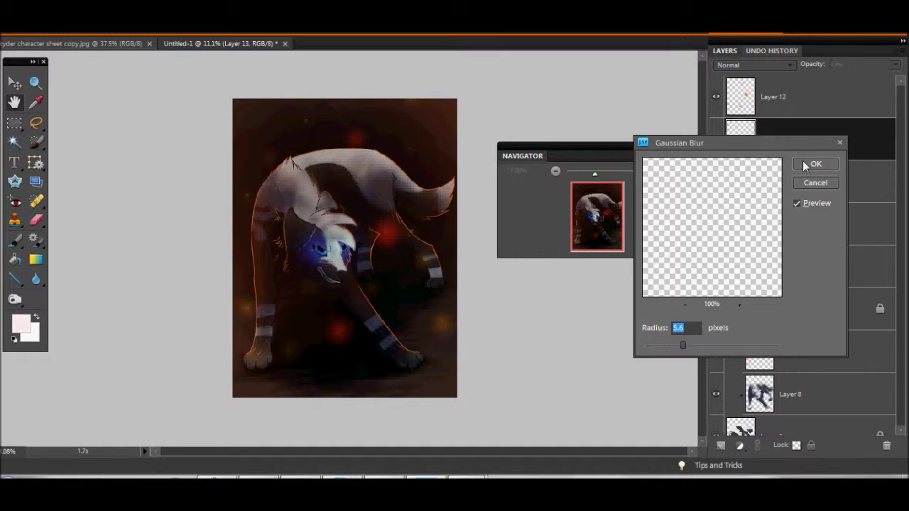
pyautogui.click(810, 164)
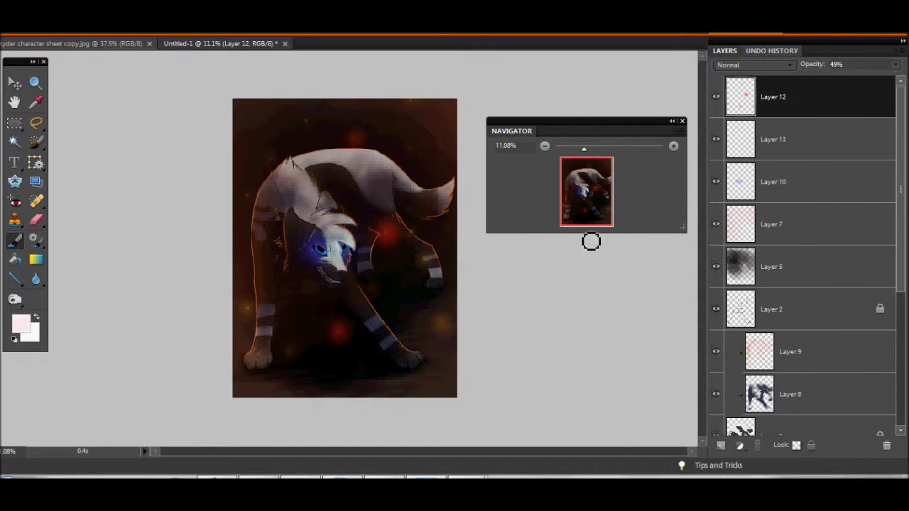